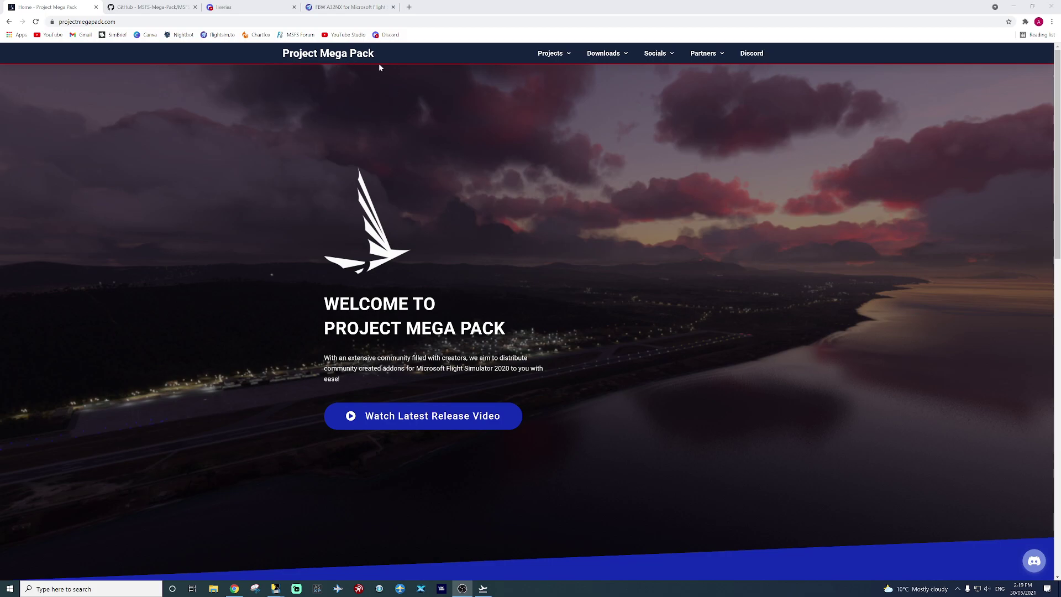
From the FBW A32NX liveries category, open the 8K Lufthansa D-AIJE livery page.
click(360, 5)
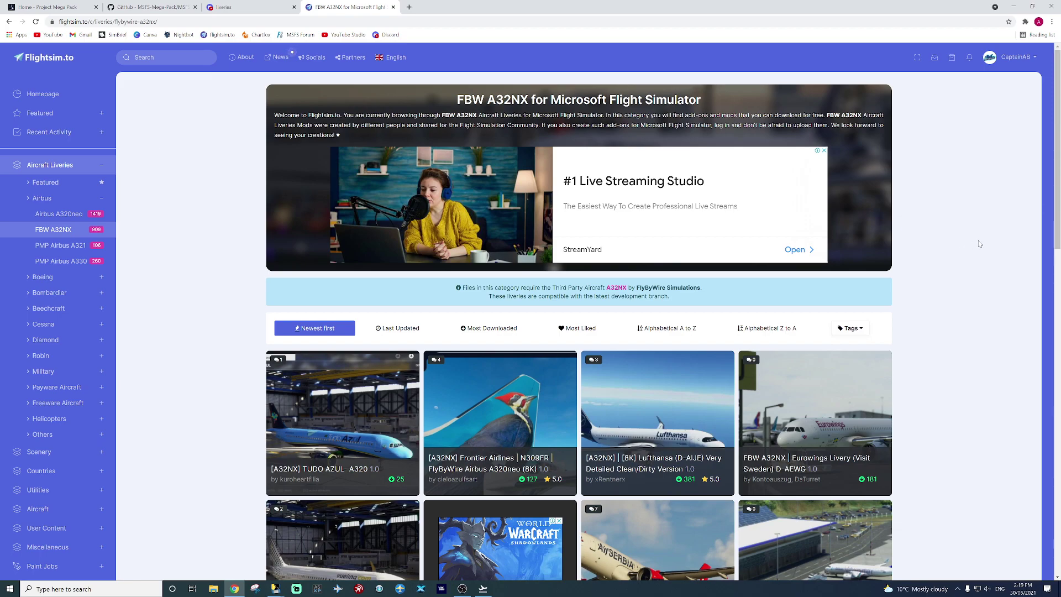
scroll(979, 244, down, 2)
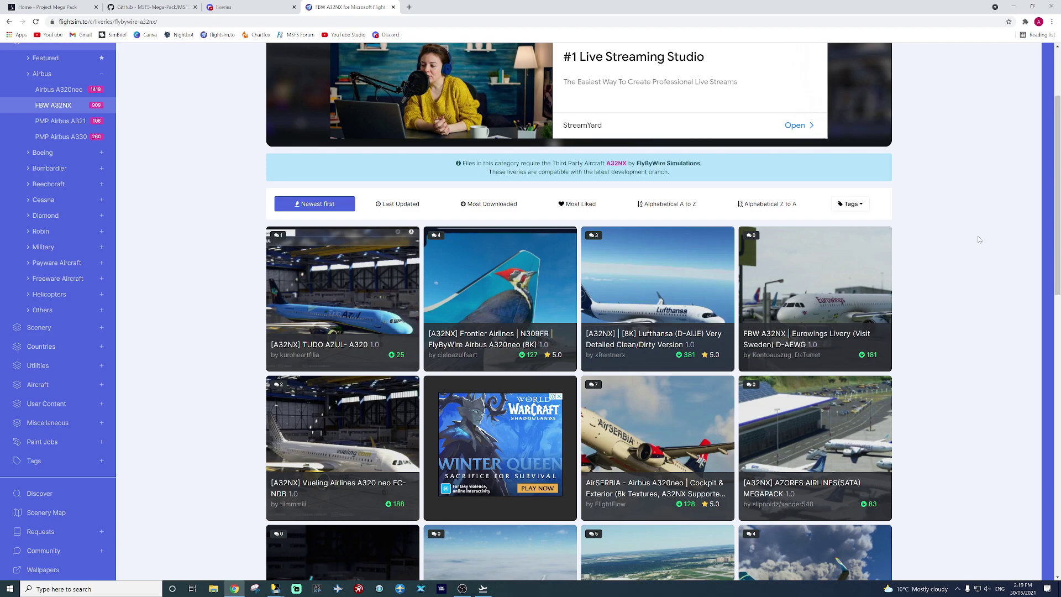
drag(488, 172, 928, 187)
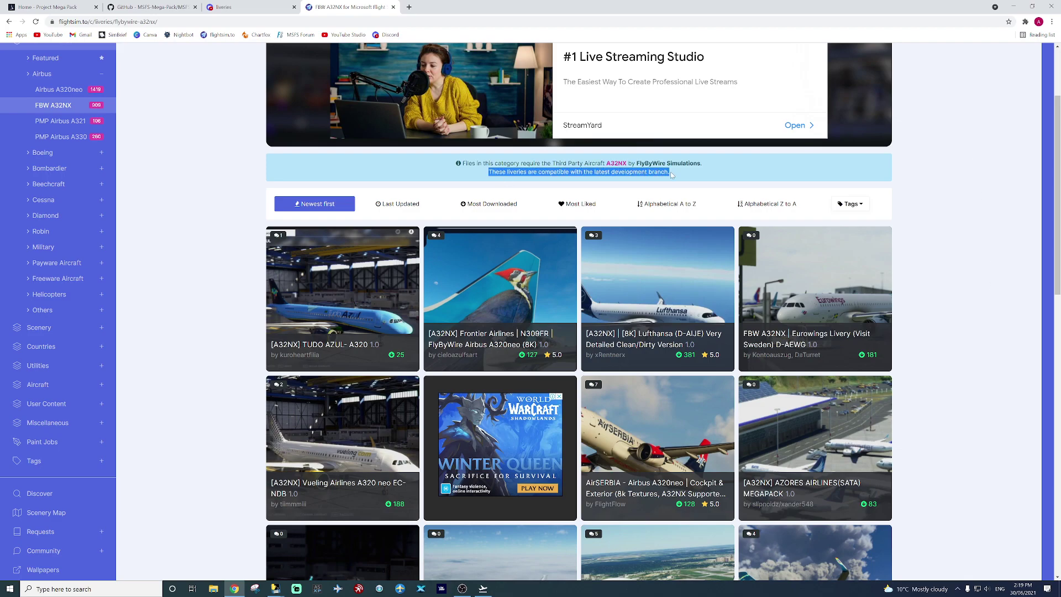
click(928, 185)
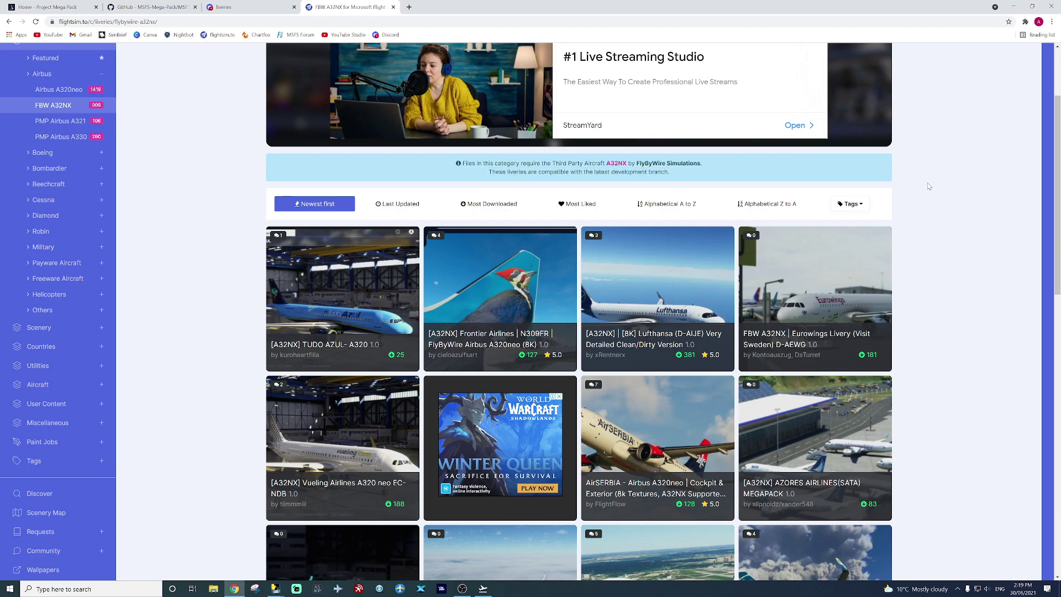
scroll(928, 186, down, 4)
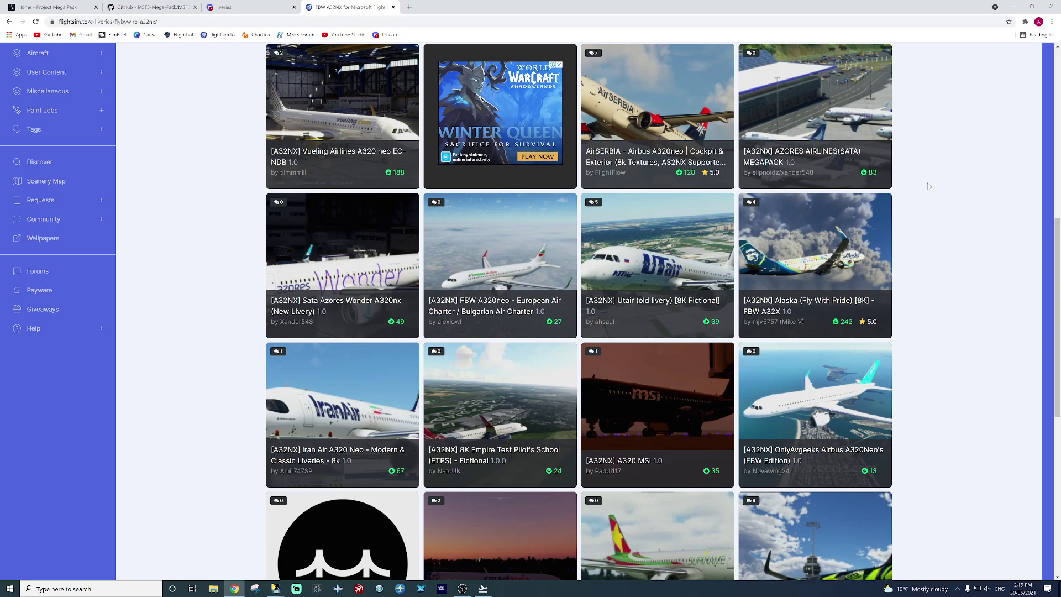
scroll(928, 186, up, 2)
scroll(928, 186, up, 1)
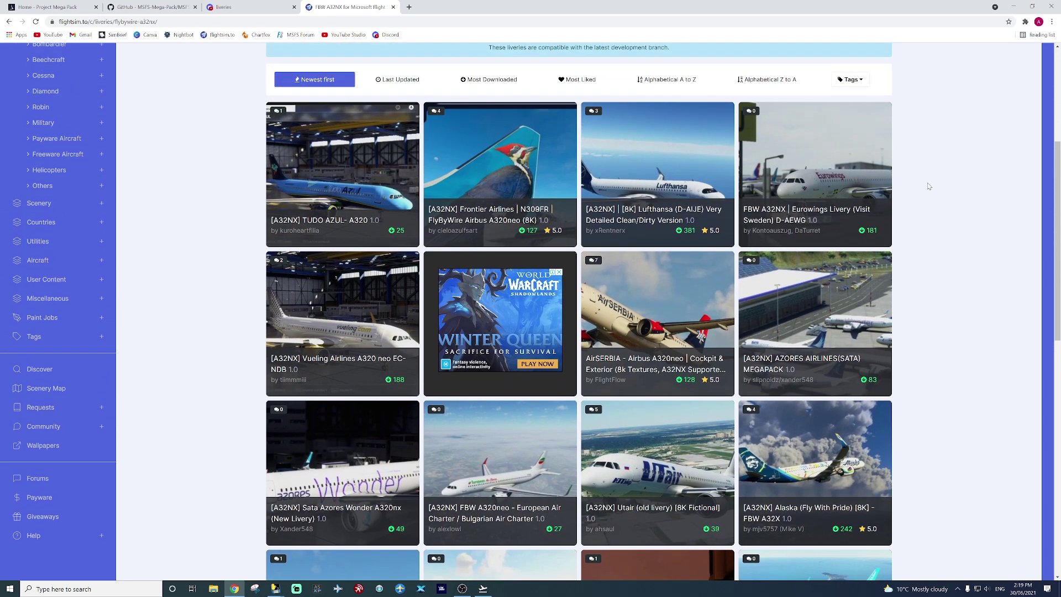
click(693, 199)
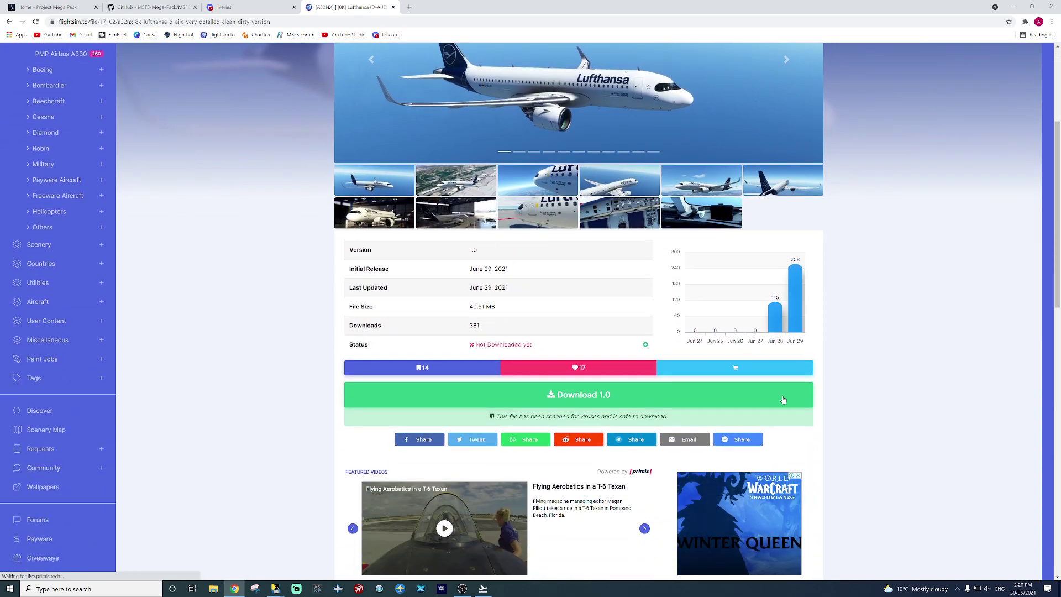
Download the Lufthansa D-AIJE livery RAR archive with the Download 1.0 button.
click(622, 394)
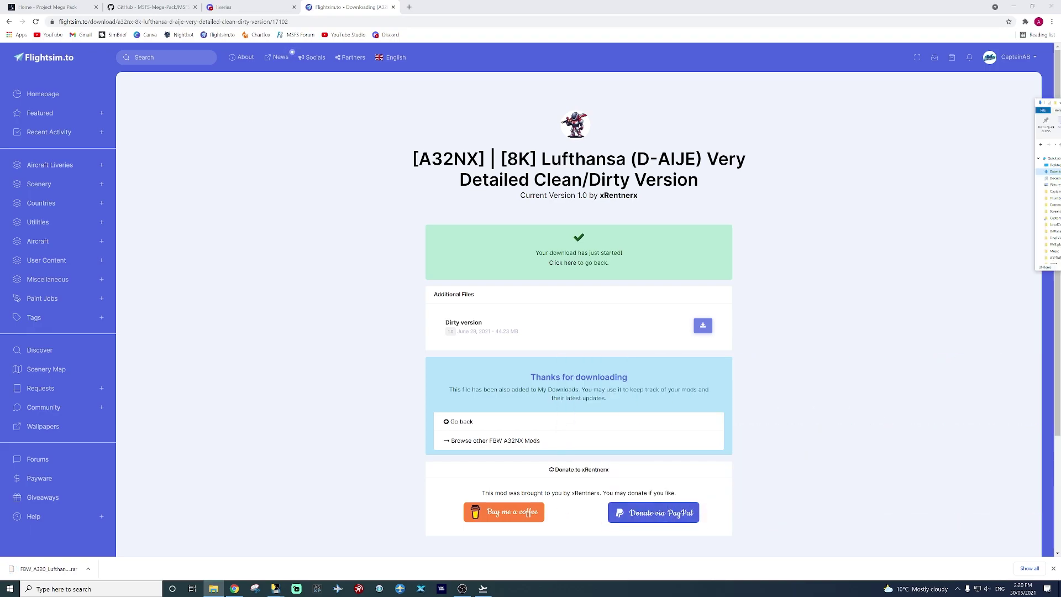
Maximize the Downloads window and extract the Lufthansa RAR into its own folder with 7-Zip.
drag(1056, 130, 572, 130)
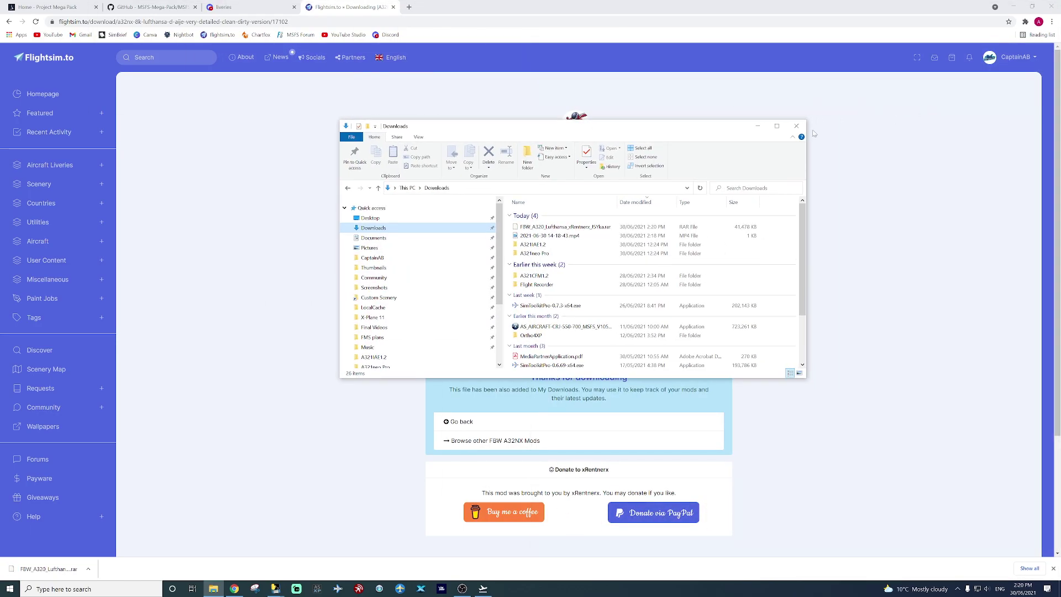
click(778, 126)
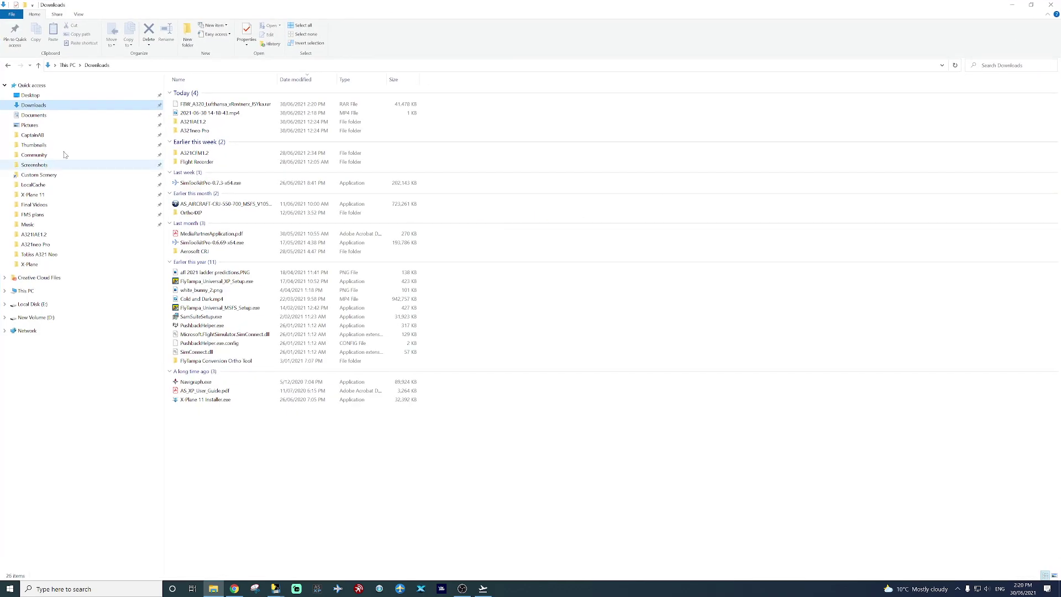
right_click(228, 103)
mouse_move(281, 135)
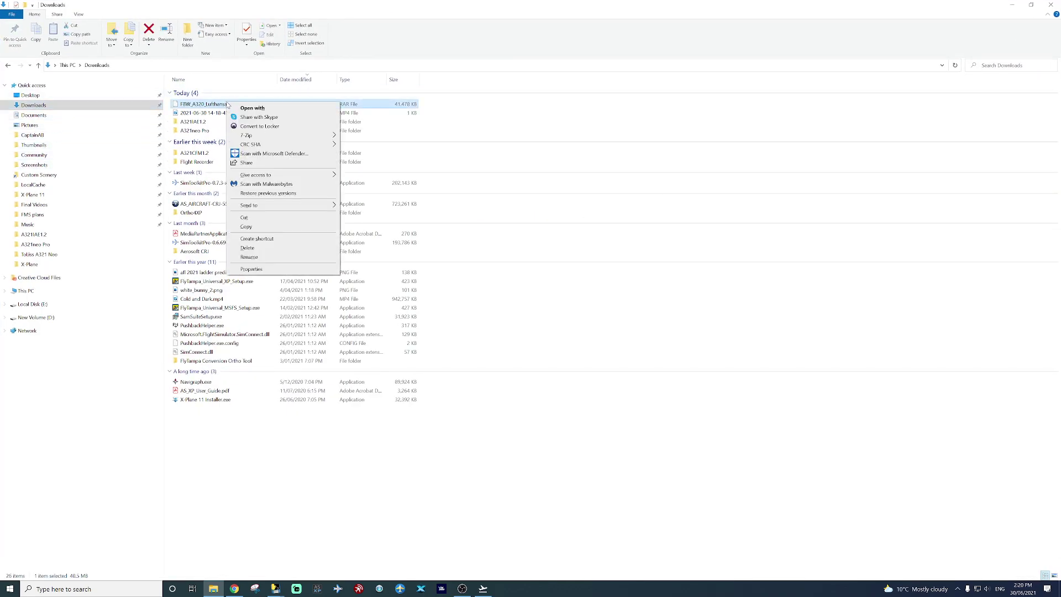
click(366, 164)
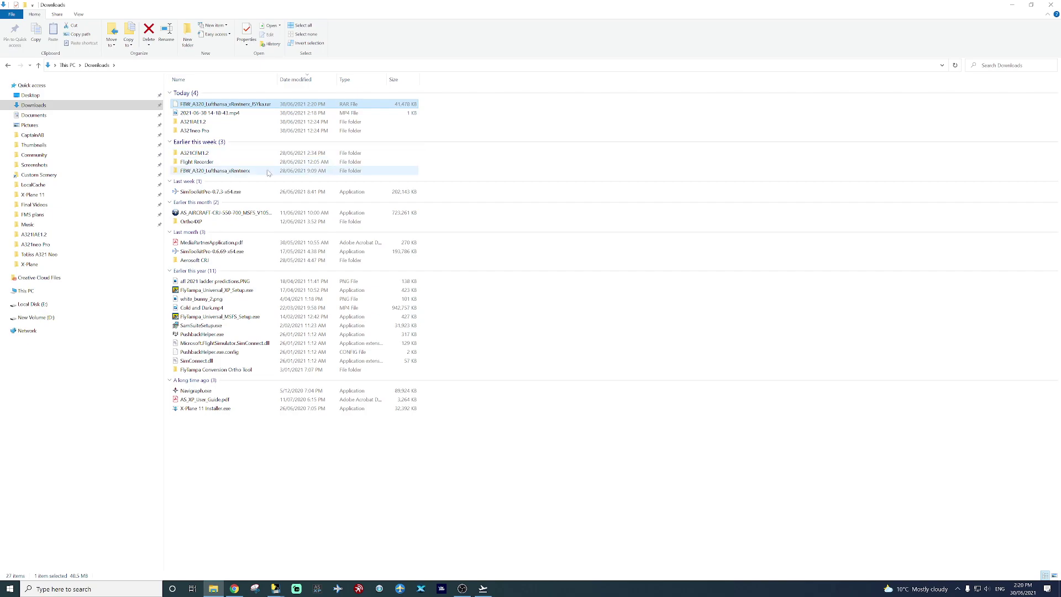
Cut the extracted Lufthansa livery folder and go to the Community folder.
double_click(268, 171)
click(8, 65)
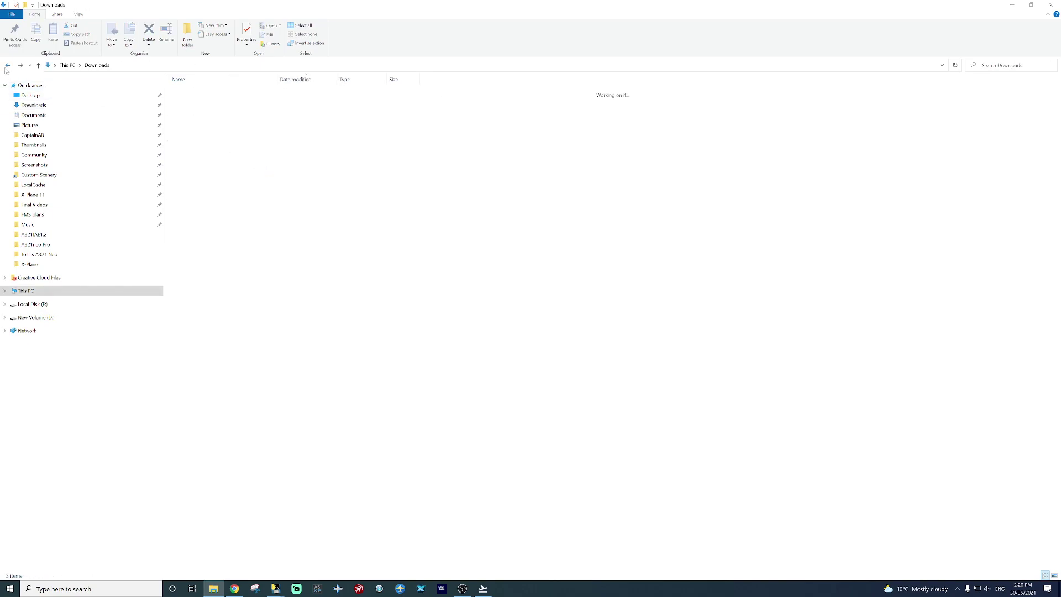
right_click(213, 161)
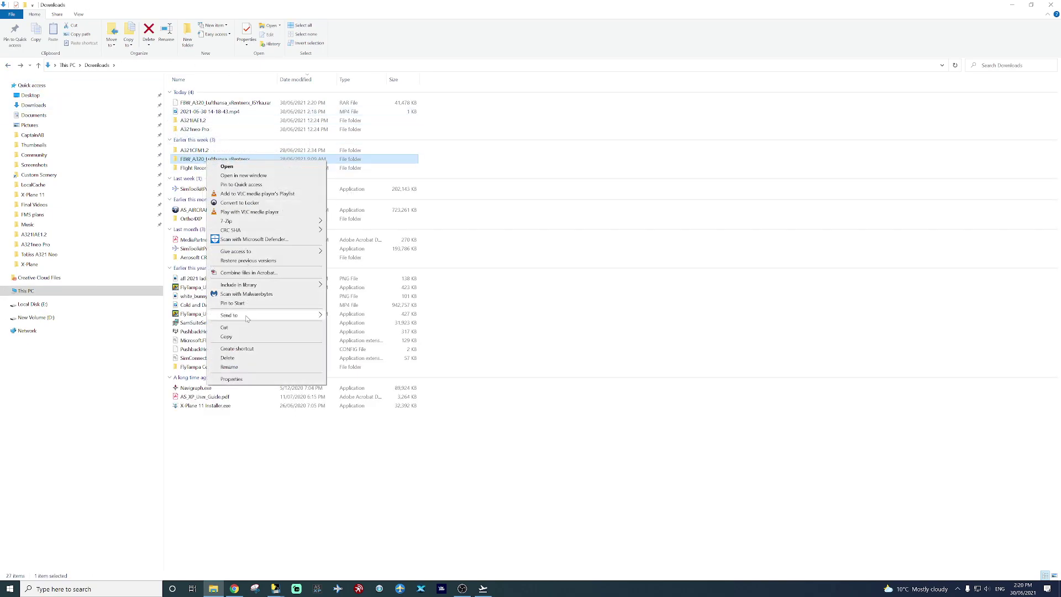
click(224, 326)
click(75, 155)
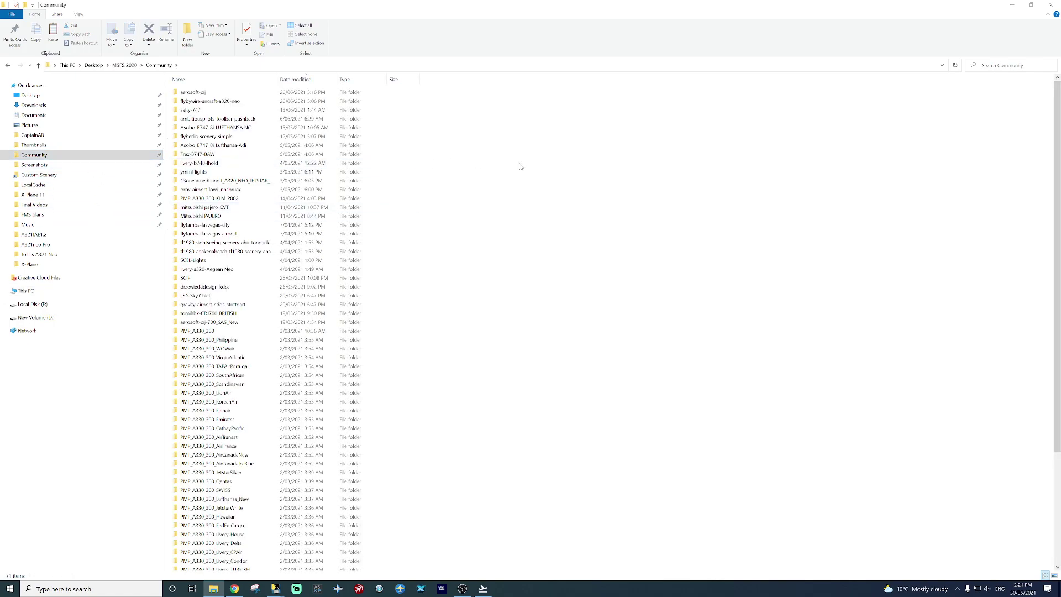
Paste the Lufthansa livery folder into Community, check the folder path, and close Explorer.
key(ctrl+v)
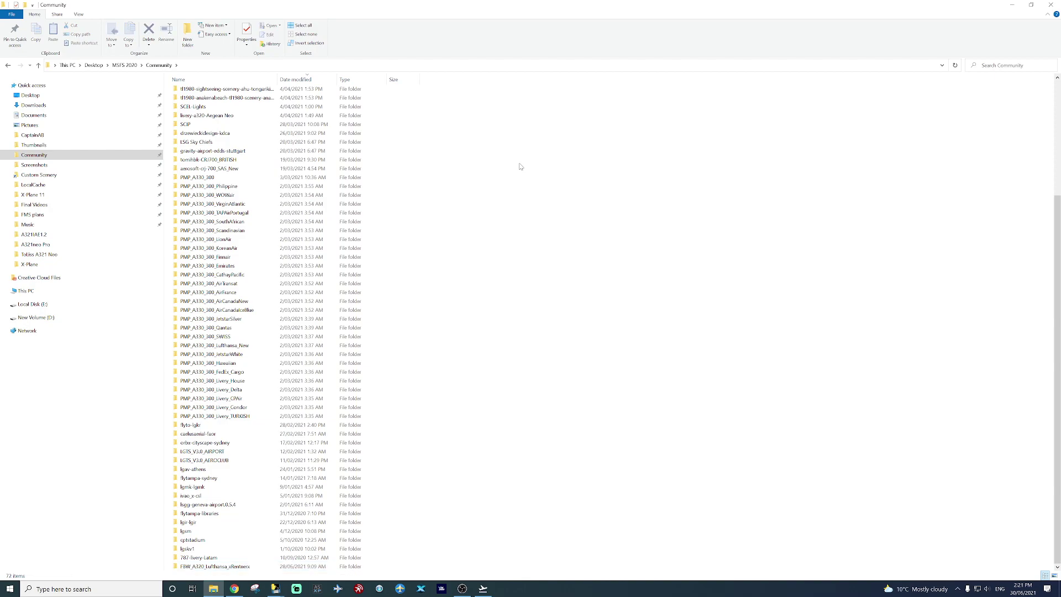
scroll(520, 167, up, 6)
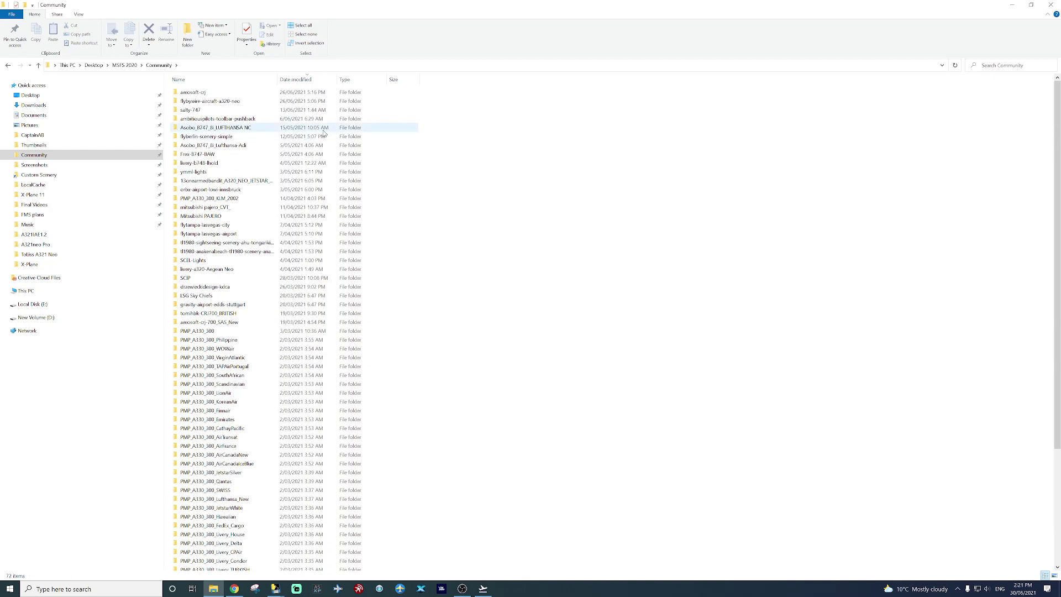
click(201, 66)
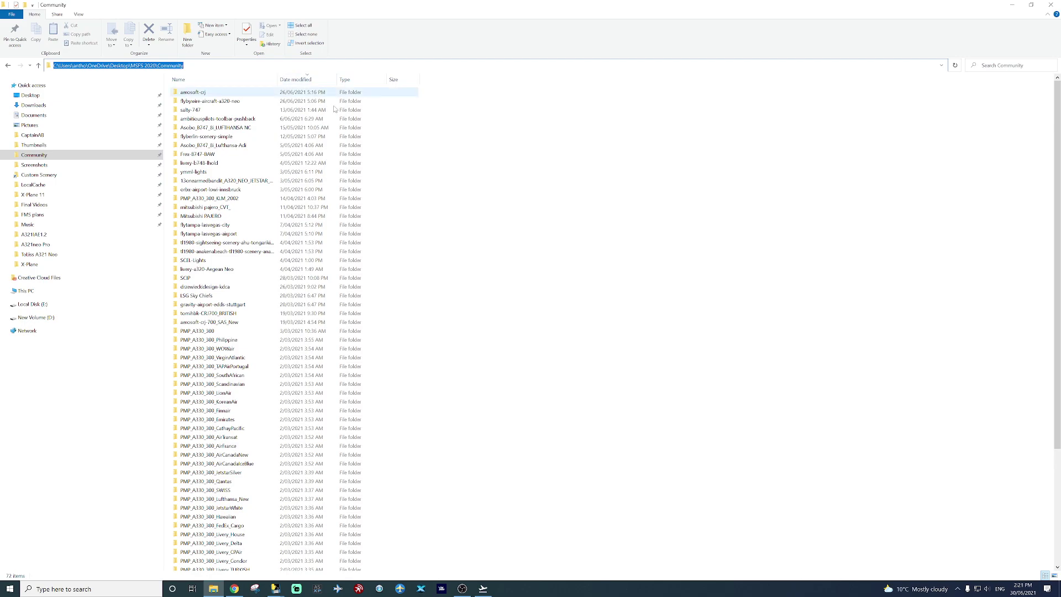
click(574, 224)
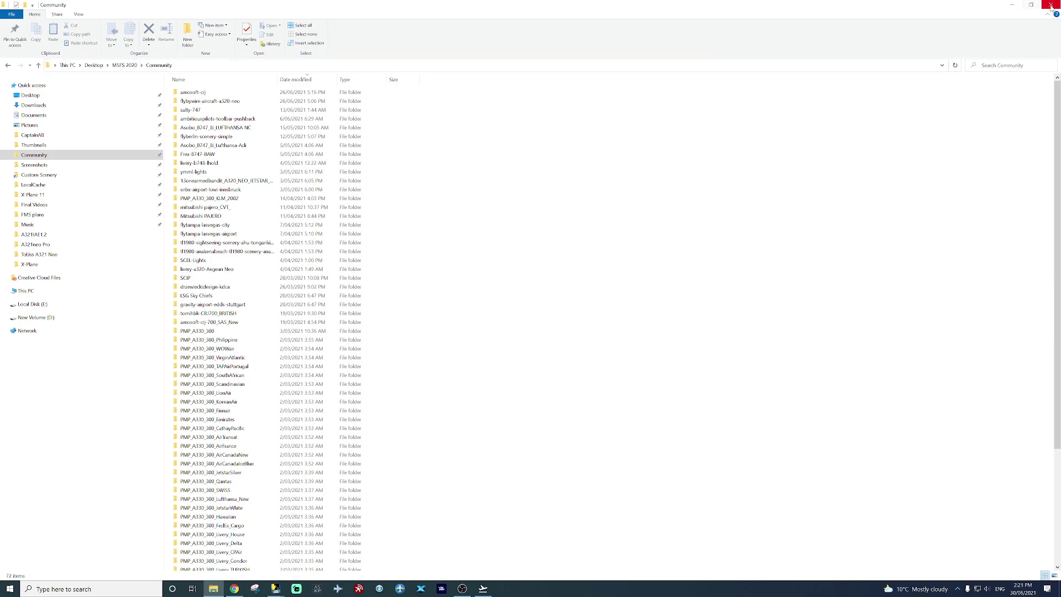
scroll(897, 197, down, 9)
scroll(899, 198, up, 9)
click(1050, 6)
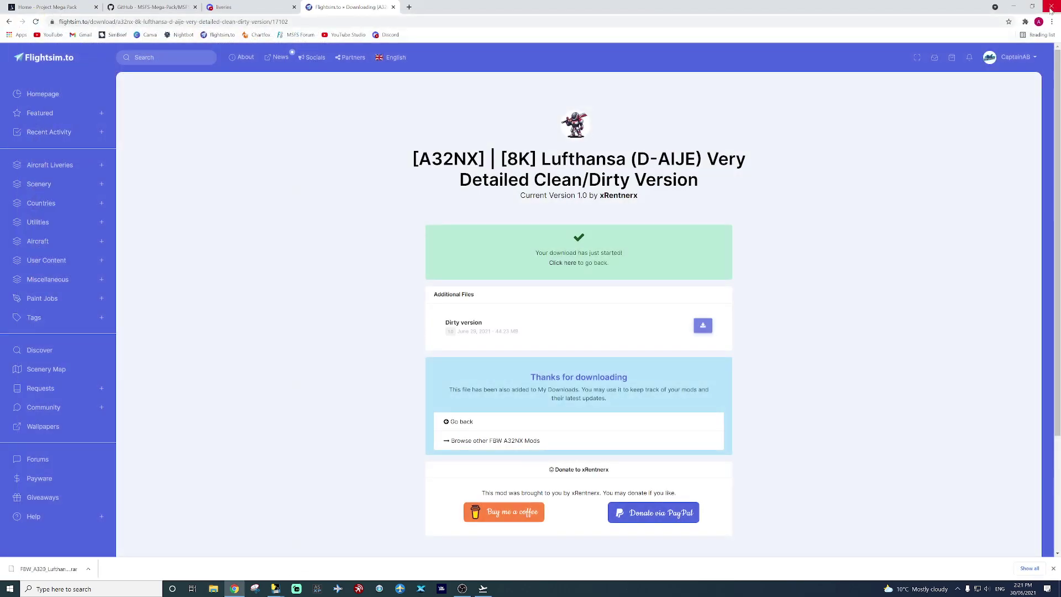
In My Hangar, choose the FlyByWire A320neo (LEAP) from Airliners and show its liveries.
click(458, 588)
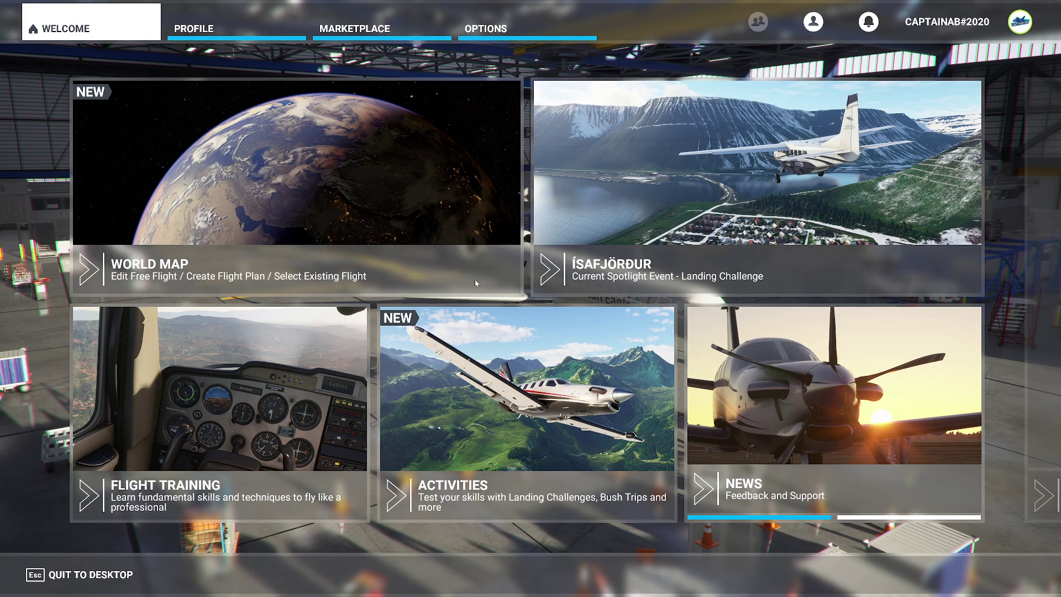
click(245, 25)
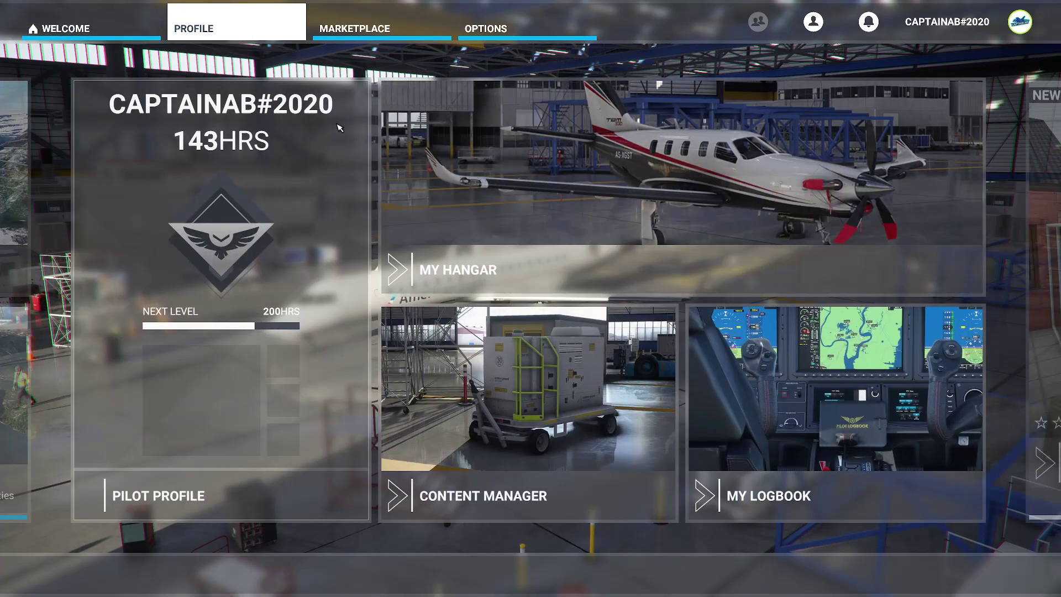
click(485, 273)
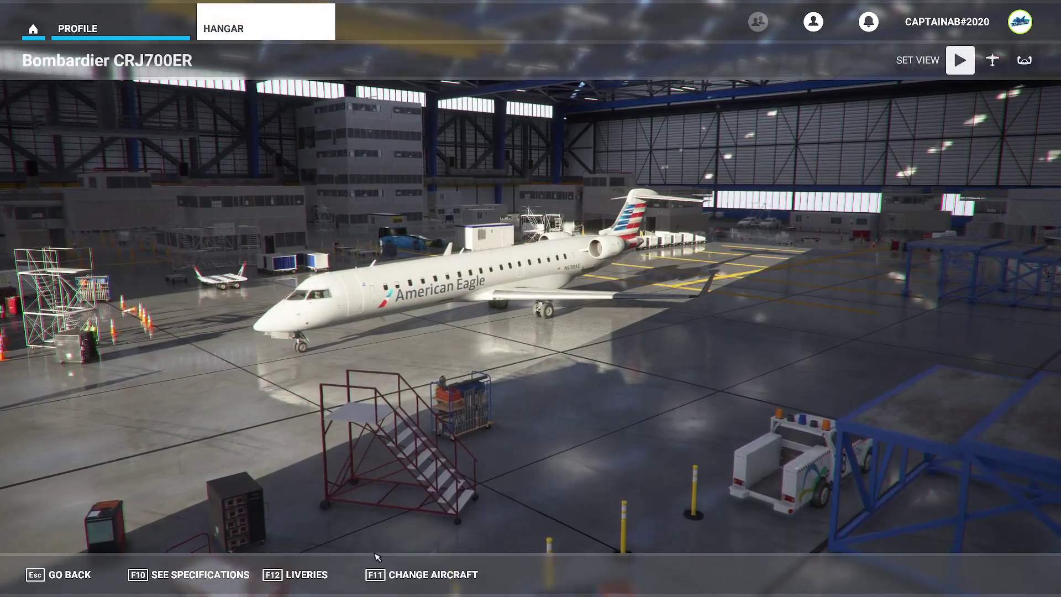
click(423, 574)
scroll(804, 379, down, 1)
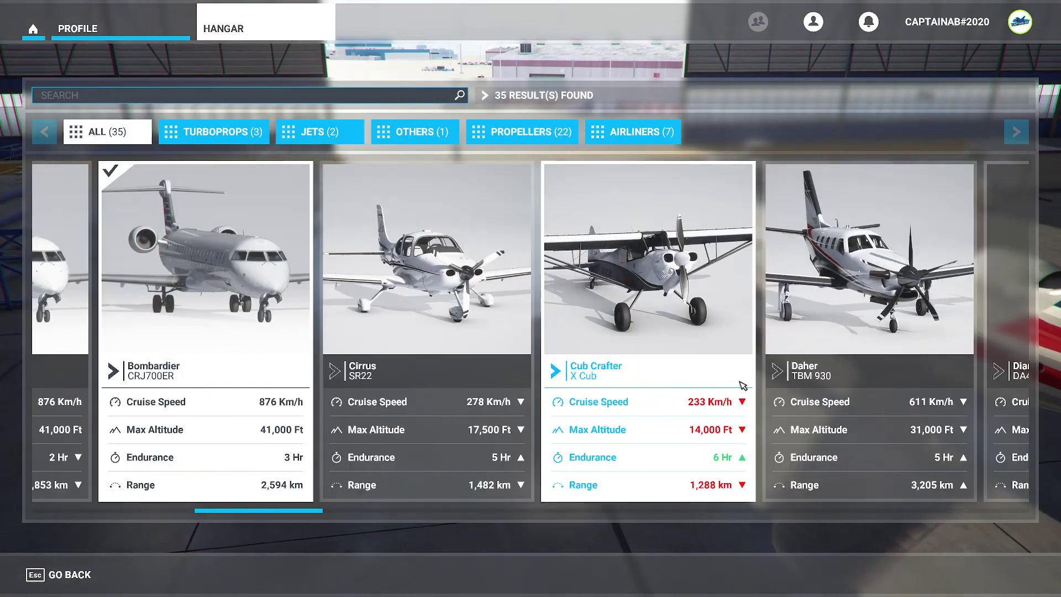
scroll(804, 379, down, 1)
click(646, 133)
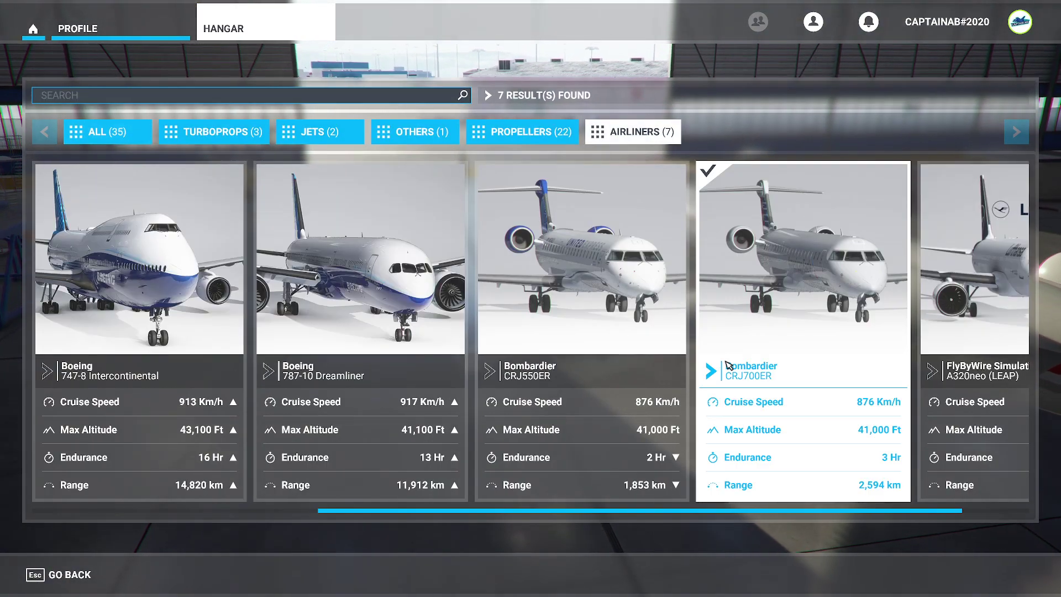
scroll(781, 360, down, 1)
scroll(556, 381, up, 1)
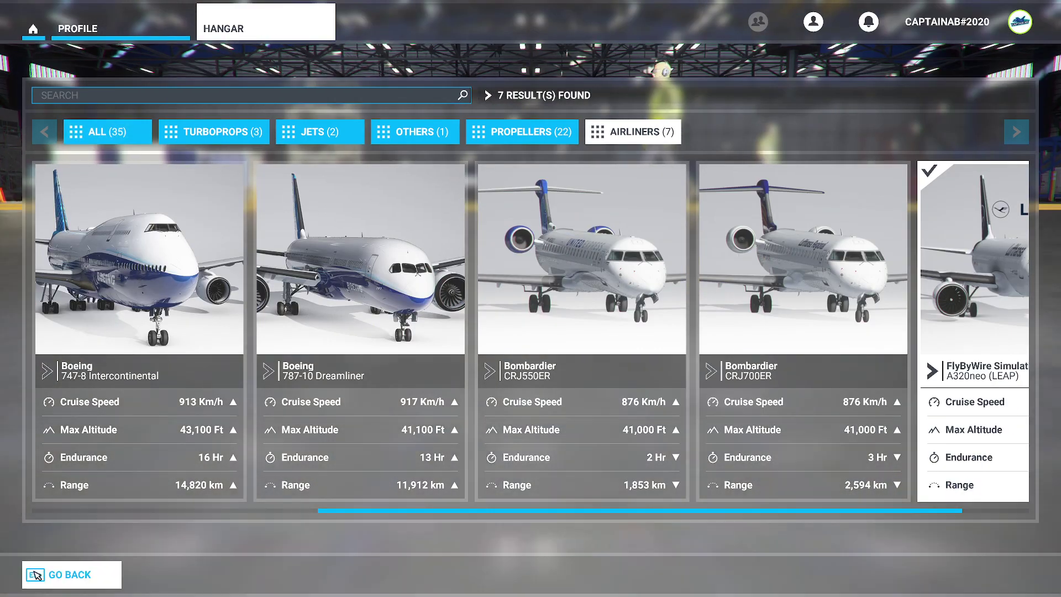
click(36, 574)
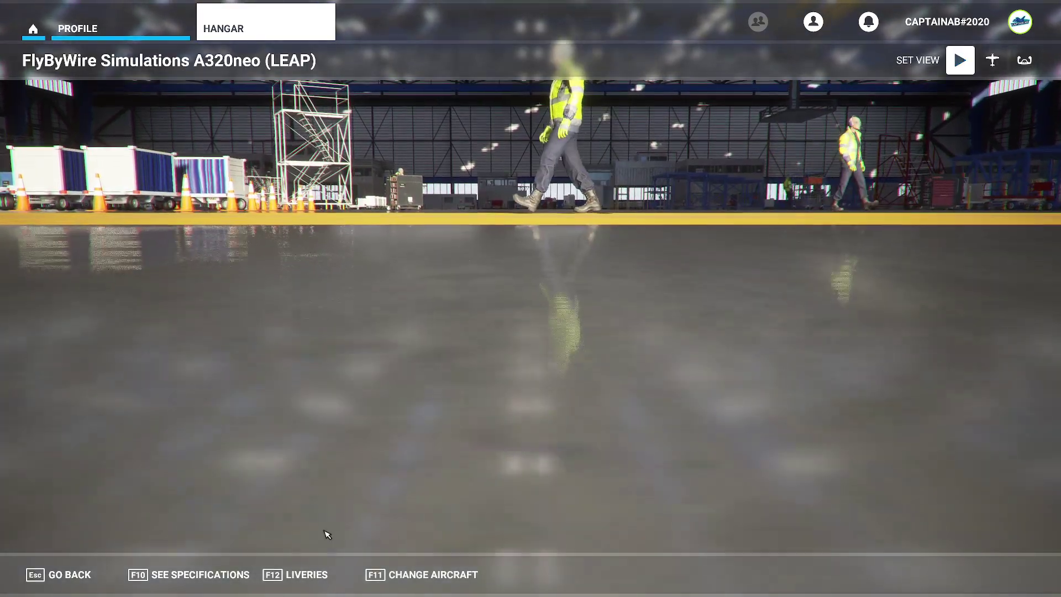
click(323, 576)
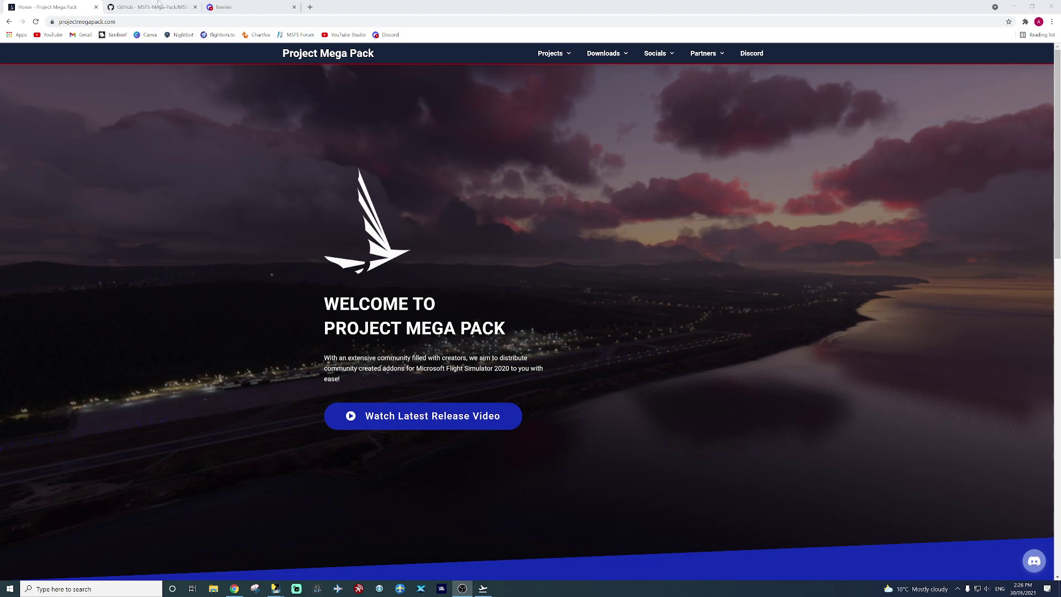
After viewing the GitHub repository, launch the Liveries Mega Pack Manager app from Windows search.
key(ctrl+Tab)
scroll(134, 177, down, 2)
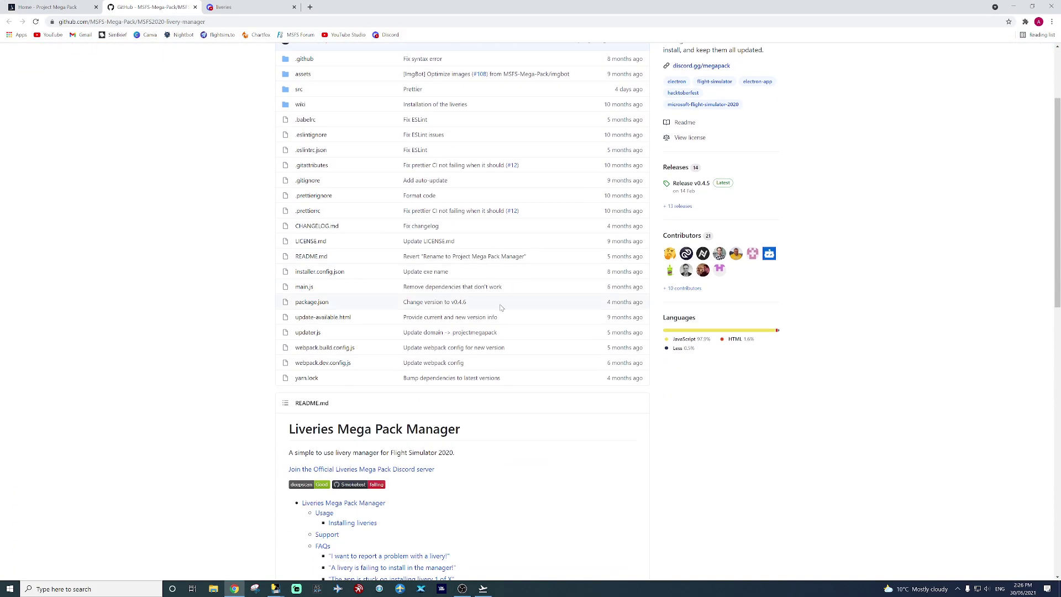
scroll(177, 230, up, 2)
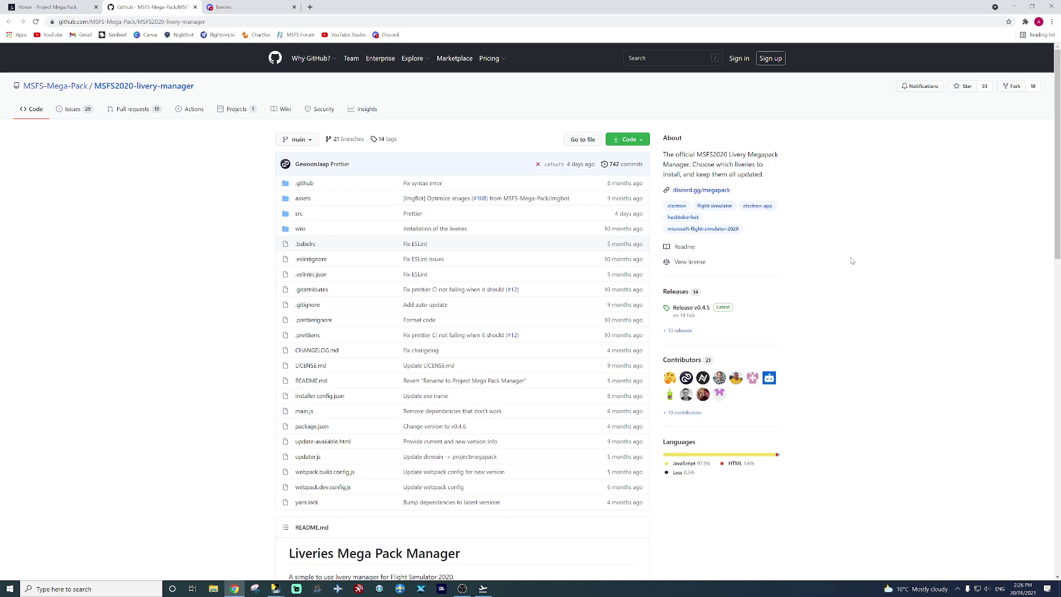
click(117, 589)
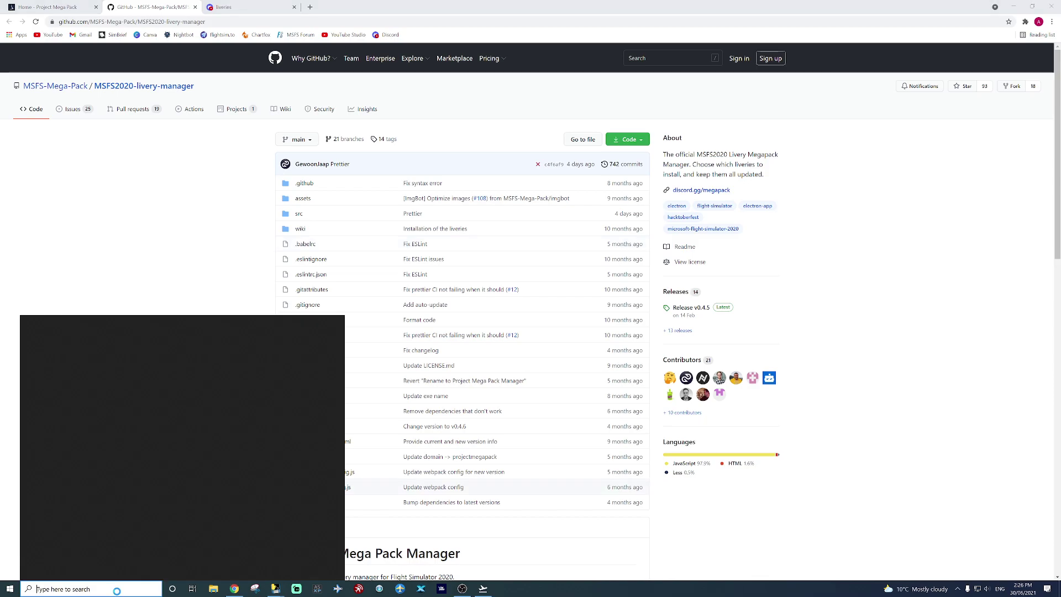
text(Liveries Mega Pack Managerv)
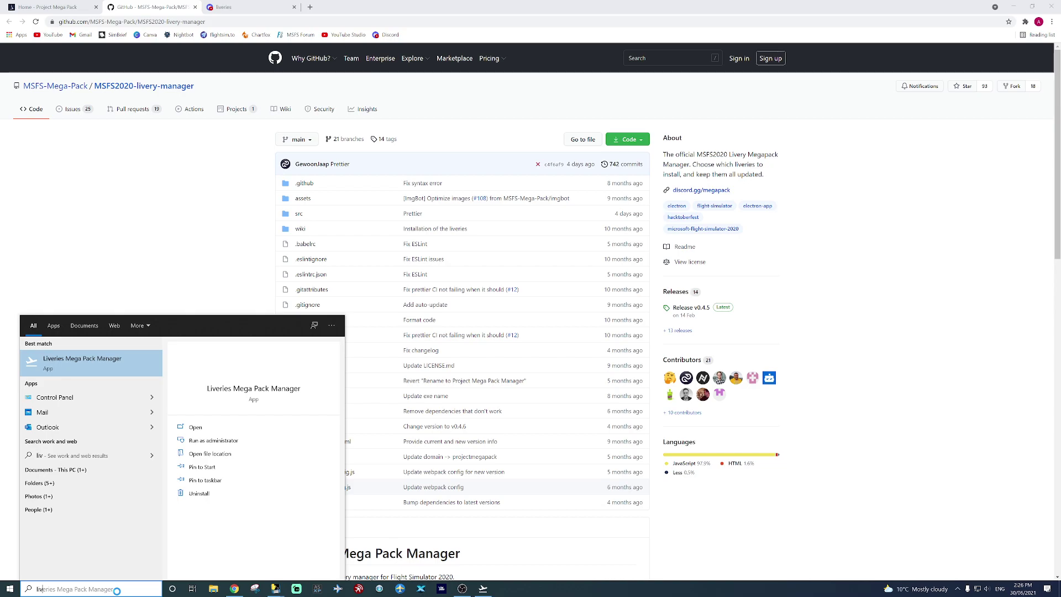
click(108, 367)
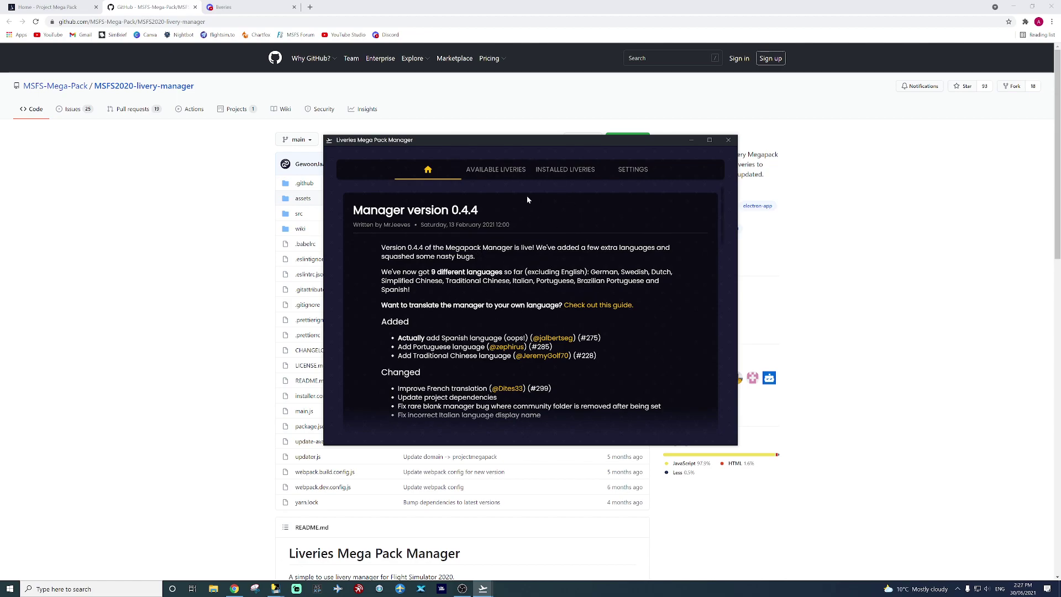
Select all Airbus A320neo, Boeing 787-10 and Boeing 747-8 liveries, then minimise the manager.
click(497, 171)
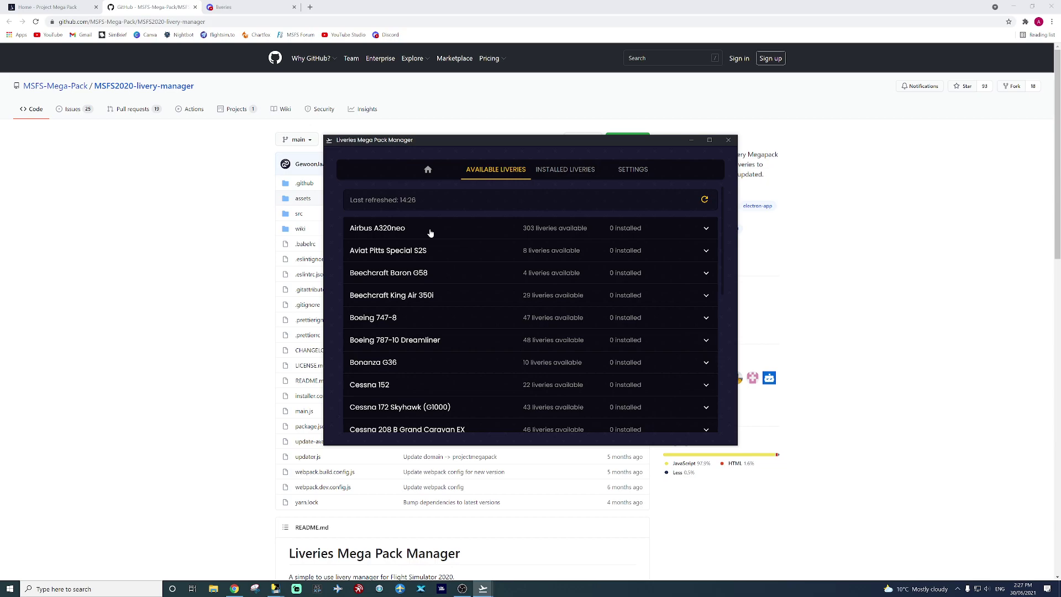
click(383, 233)
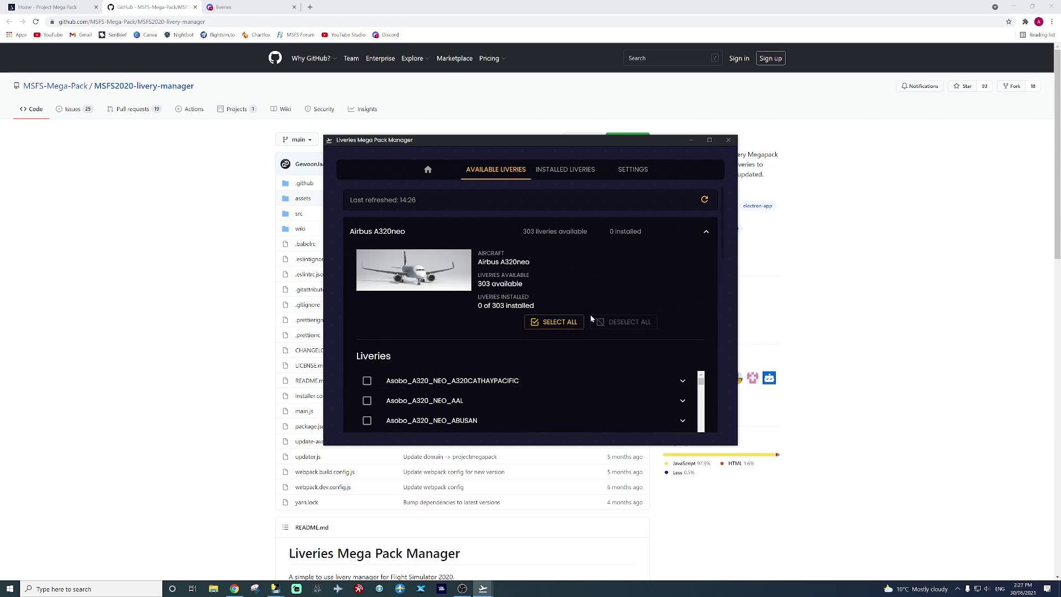
click(566, 321)
click(539, 231)
scroll(505, 257, down, 1)
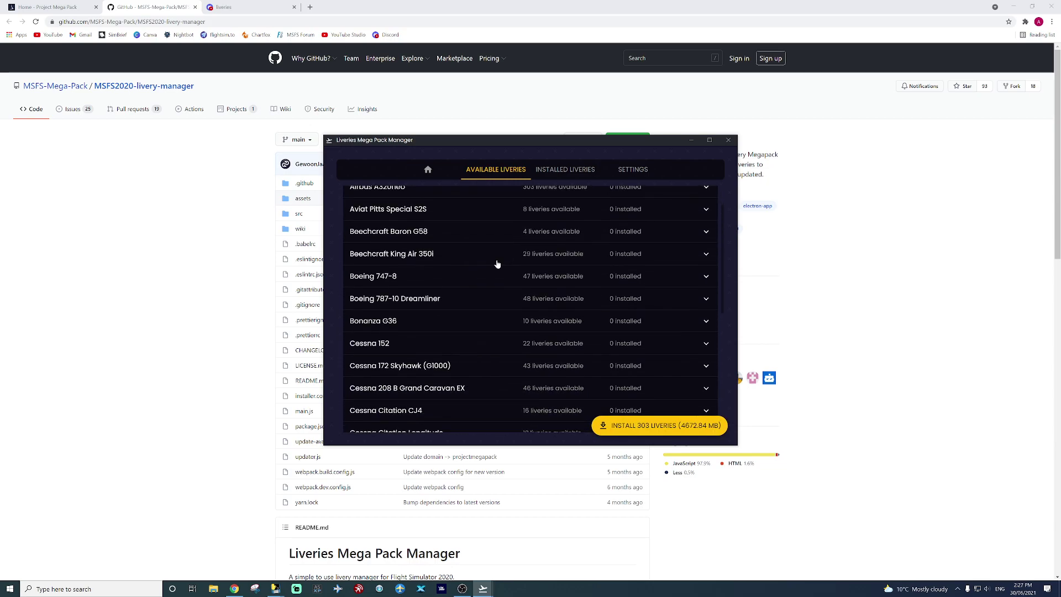
click(394, 298)
click(554, 399)
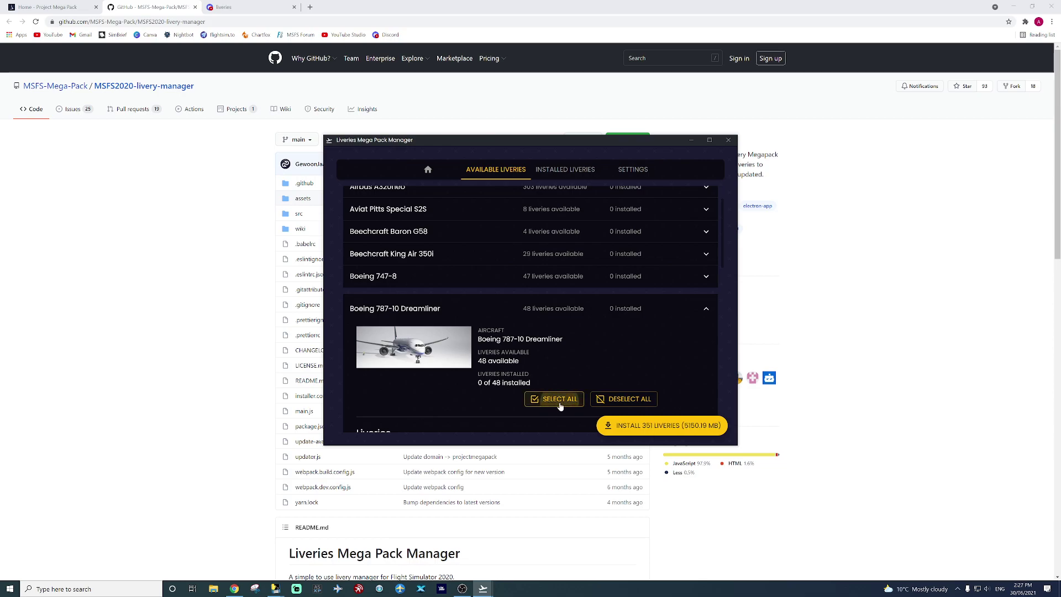
click(522, 312)
scroll(522, 312, down, 2)
scroll(520, 309, down, 1)
scroll(520, 308, down, 2)
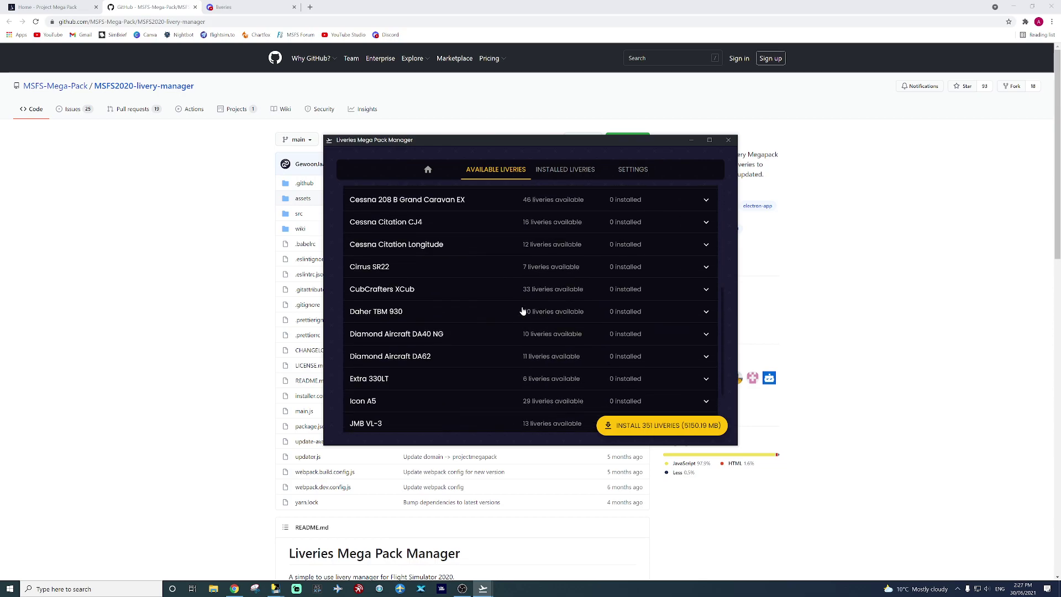
scroll(497, 309, up, 5)
scroll(464, 348, up, 2)
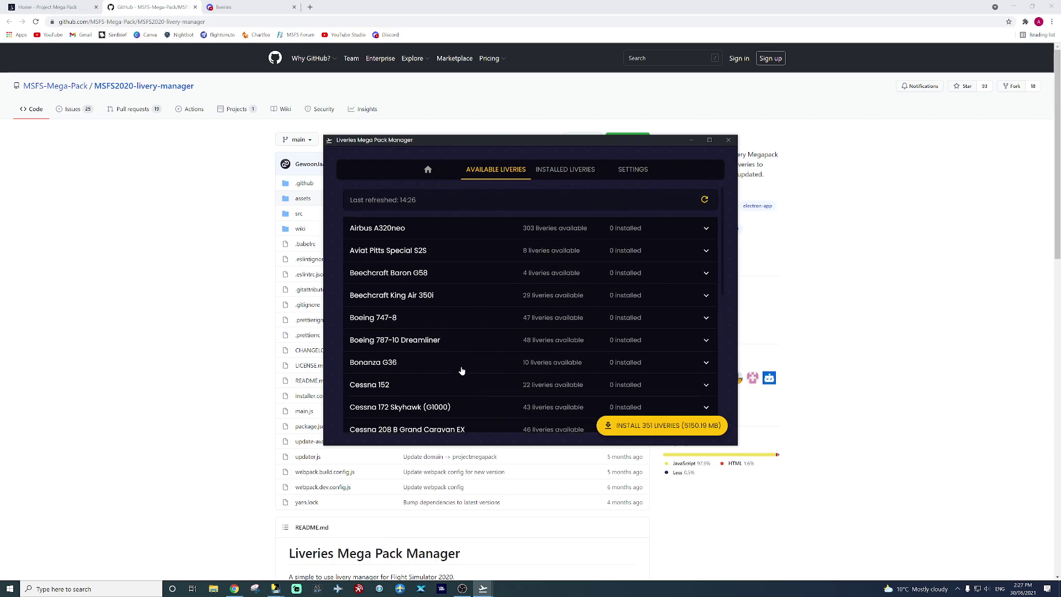
click(429, 324)
click(553, 418)
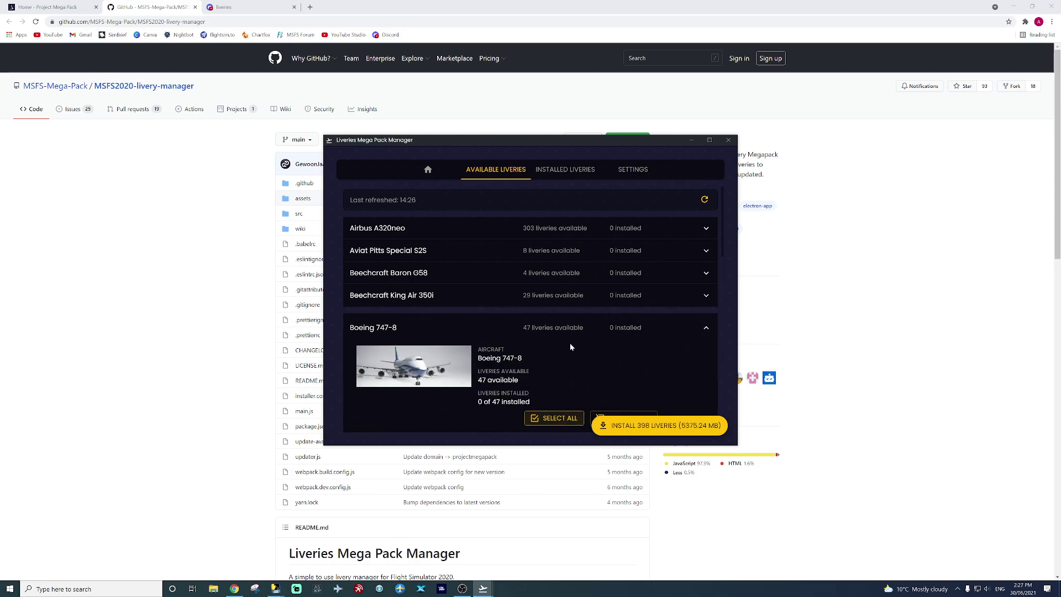
scroll(571, 342, down, 1)
scroll(571, 340, up, 1)
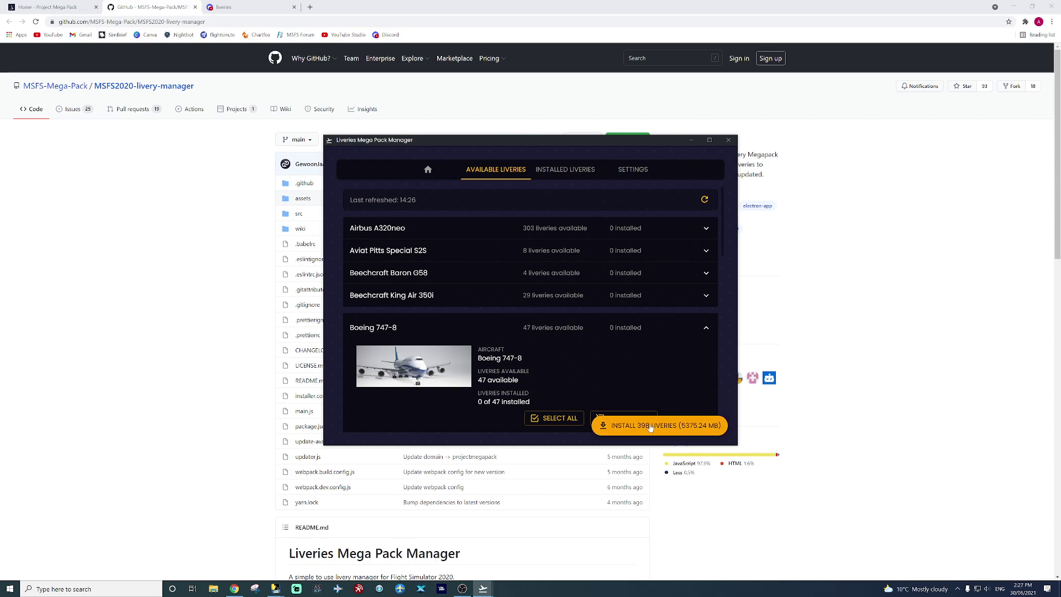
click(110, 295)
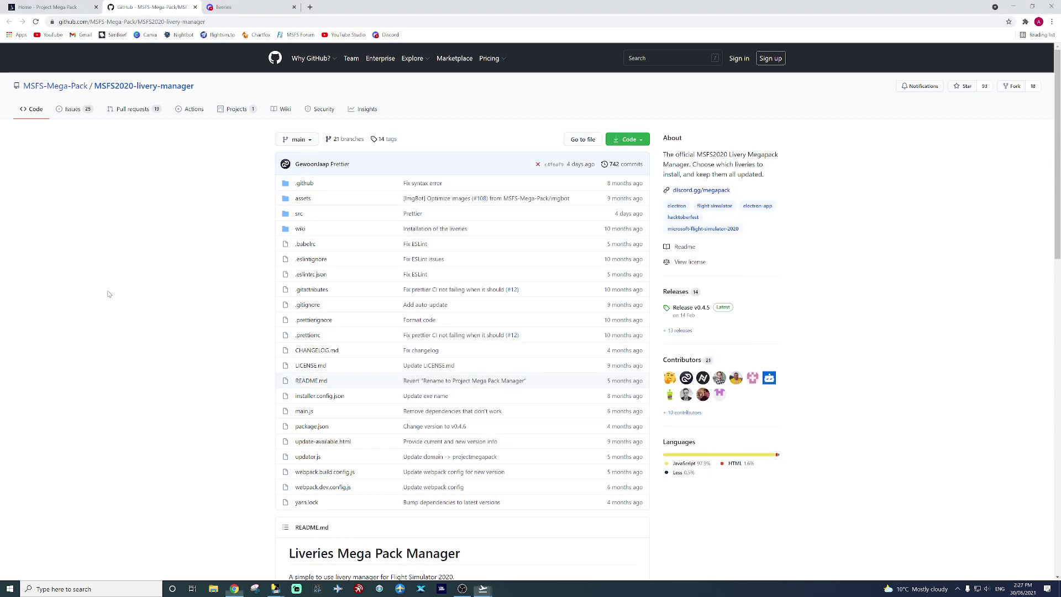
Open Project Mega Pack's Livery Downloads page, glancing briefly at the Discord liveries channel.
click(49, 8)
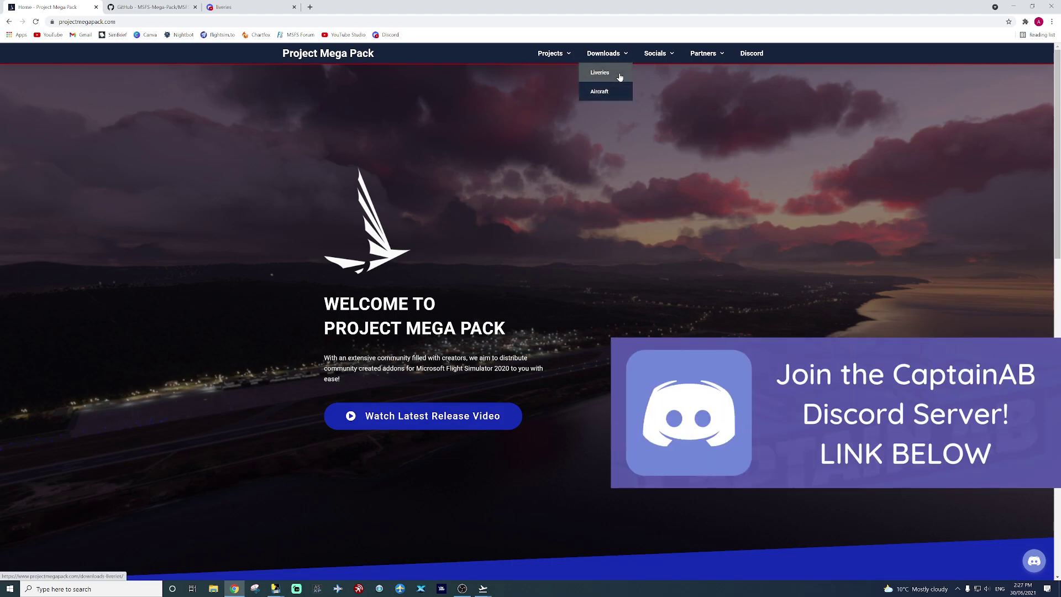
click(619, 78)
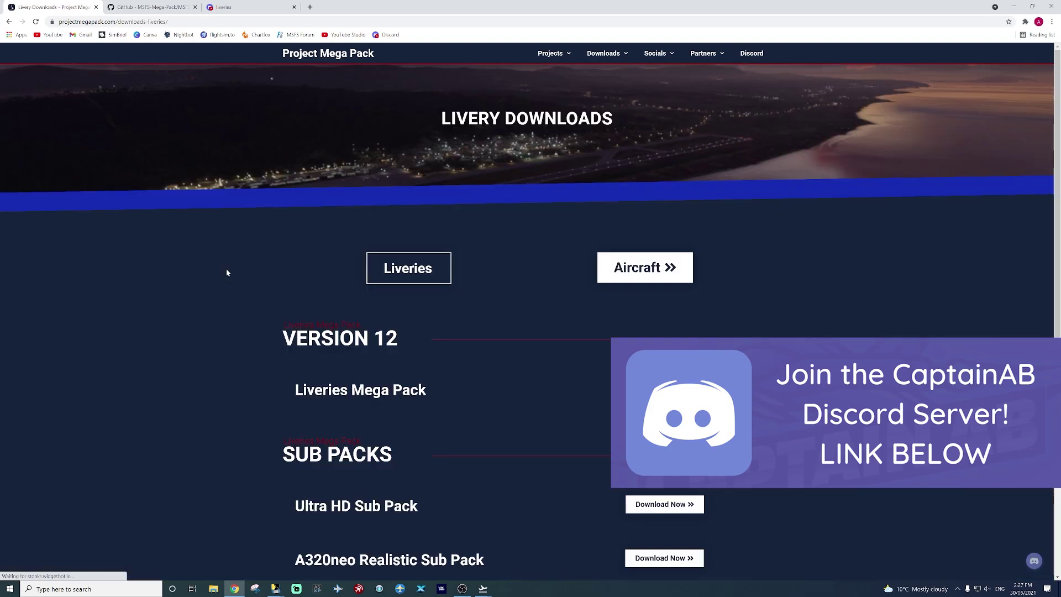
scroll(227, 270, down, 1)
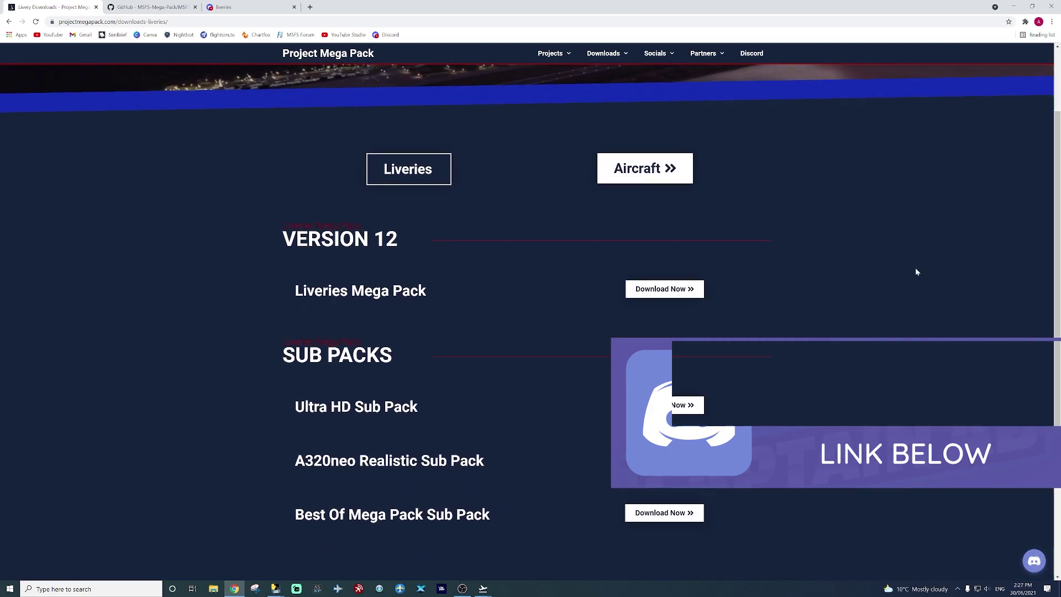
scroll(916, 270, down, 1)
scroll(916, 271, up, 1)
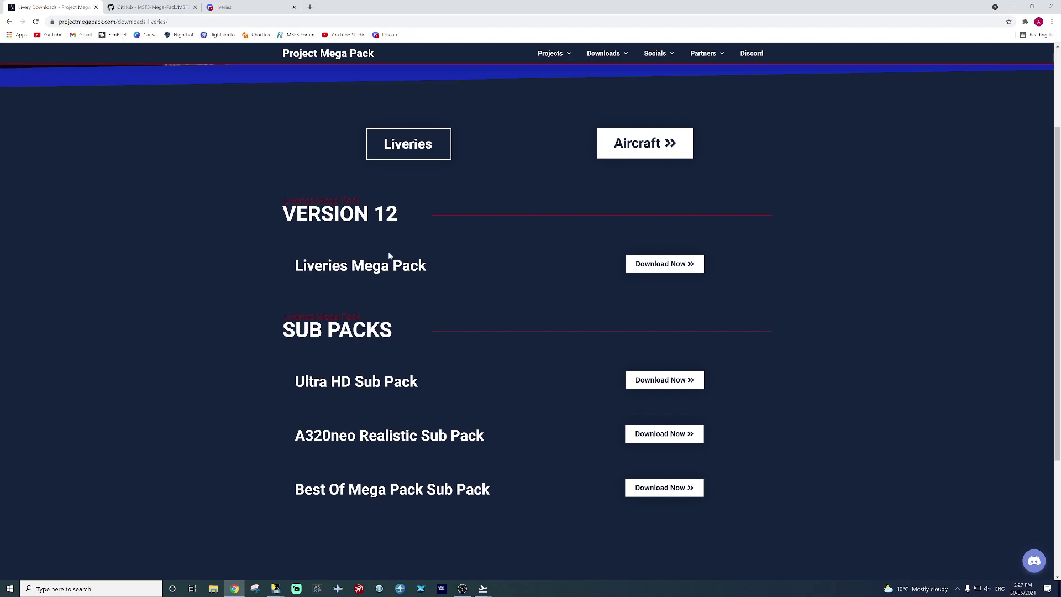
double_click(406, 266)
click(344, 417)
scroll(332, 282, down, 3)
scroll(227, 254, up, 3)
key(ctrl+3)
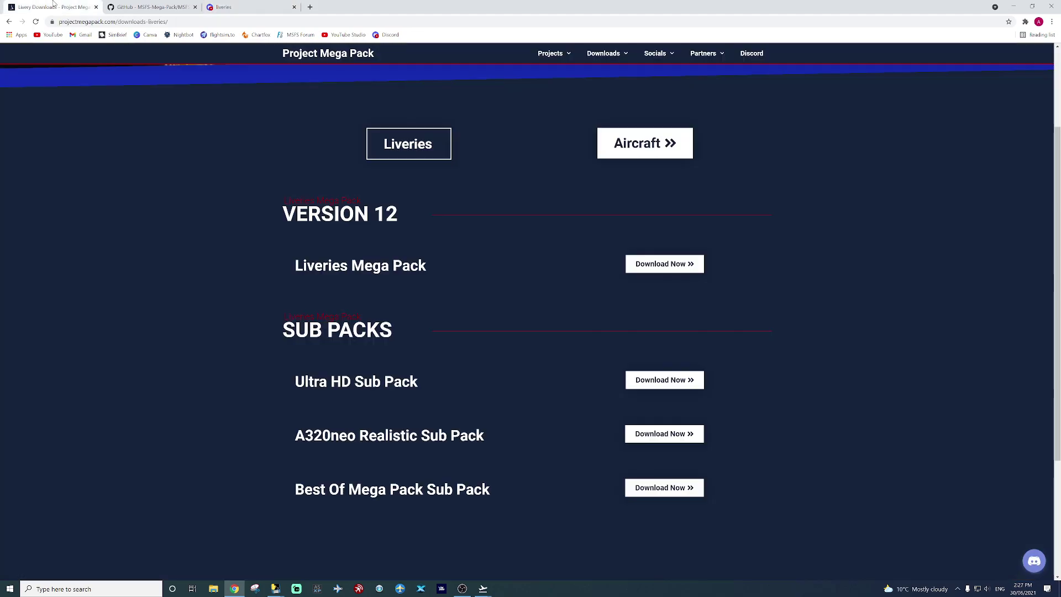
click(52, 7)
Start installing the 398 selected liveries in the manager and check download progress.
mouse_move(482, 589)
click(514, 547)
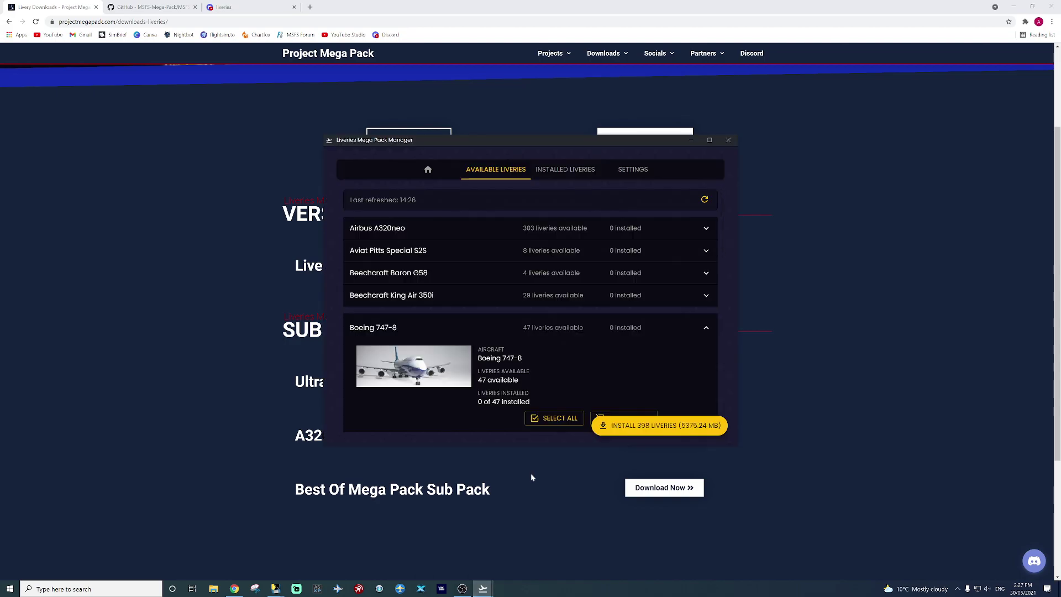
click(696, 426)
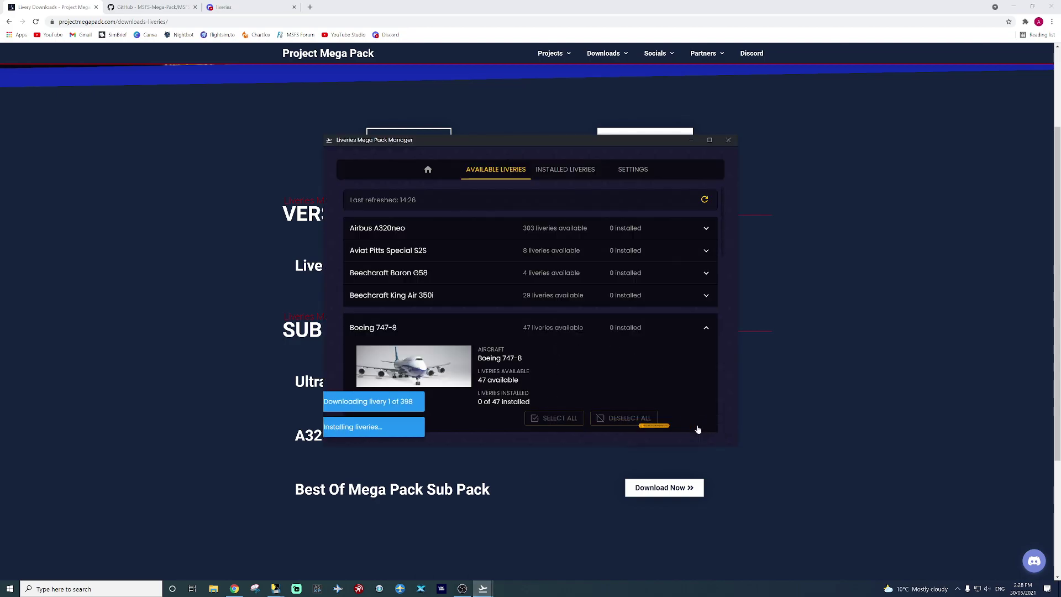
click(833, 403)
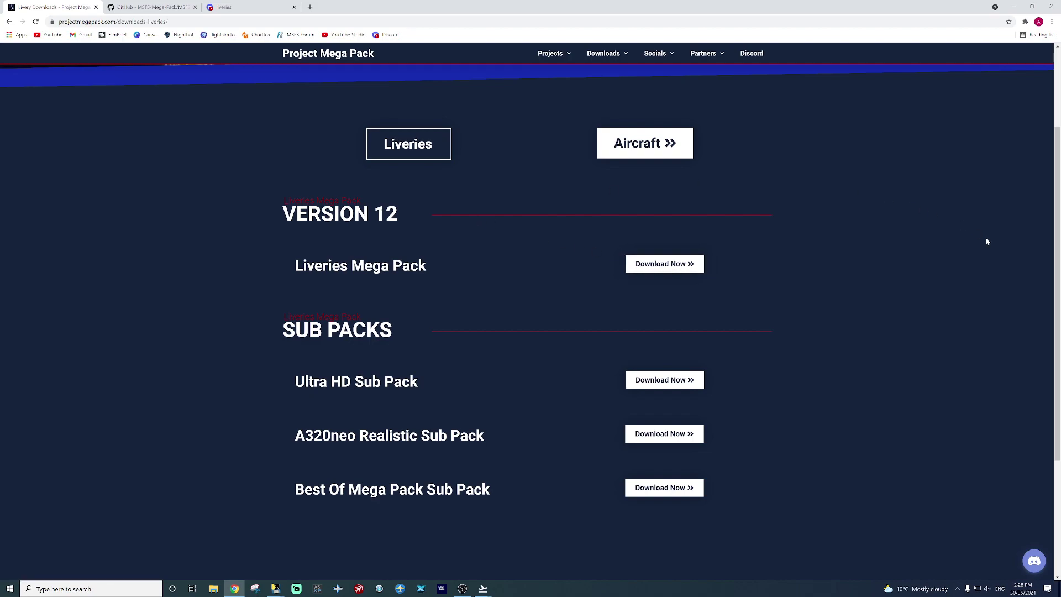
click(482, 589)
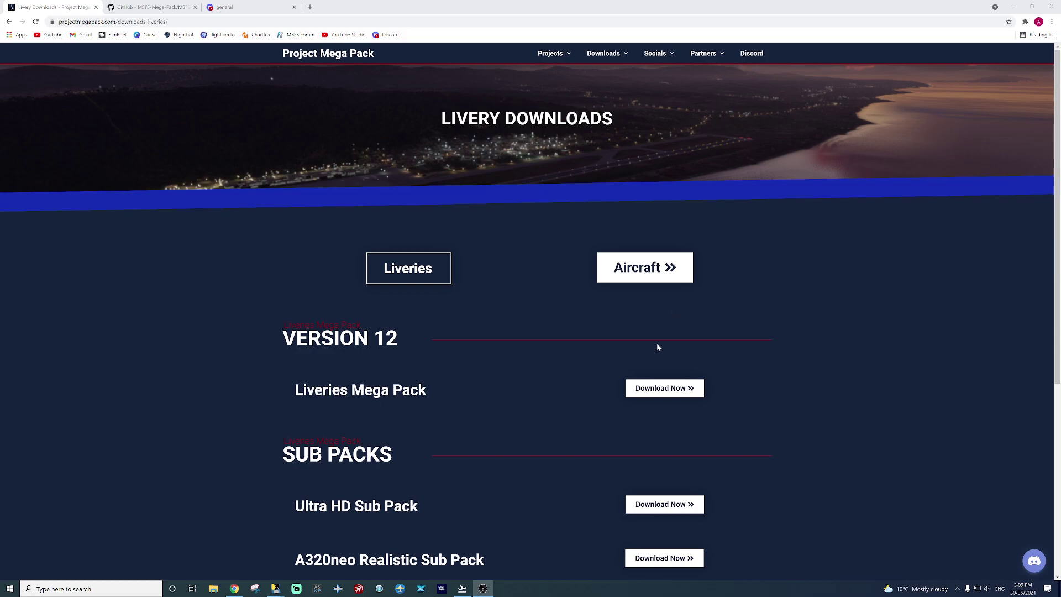
Refresh Installed Liveries (303 A320neo, 47 747-8, 48 787-10), then open File Explorer.
click(462, 587)
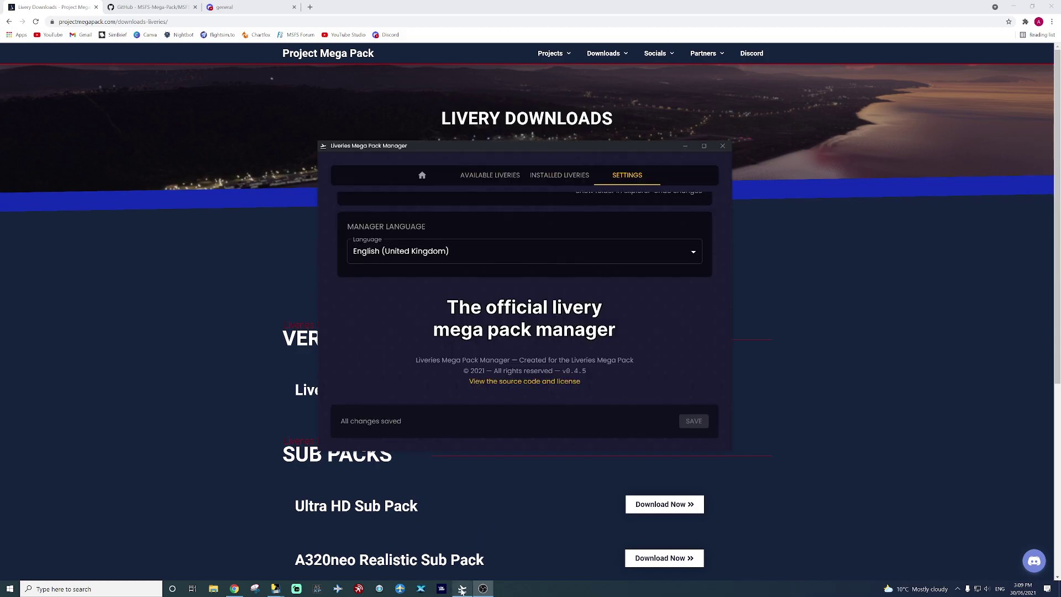
click(559, 183)
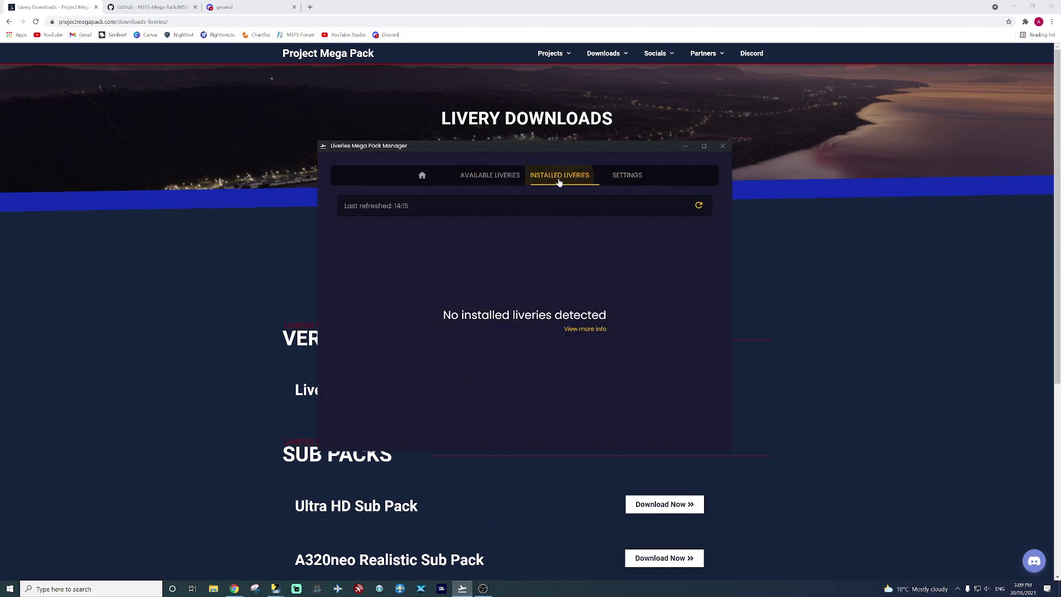
click(698, 207)
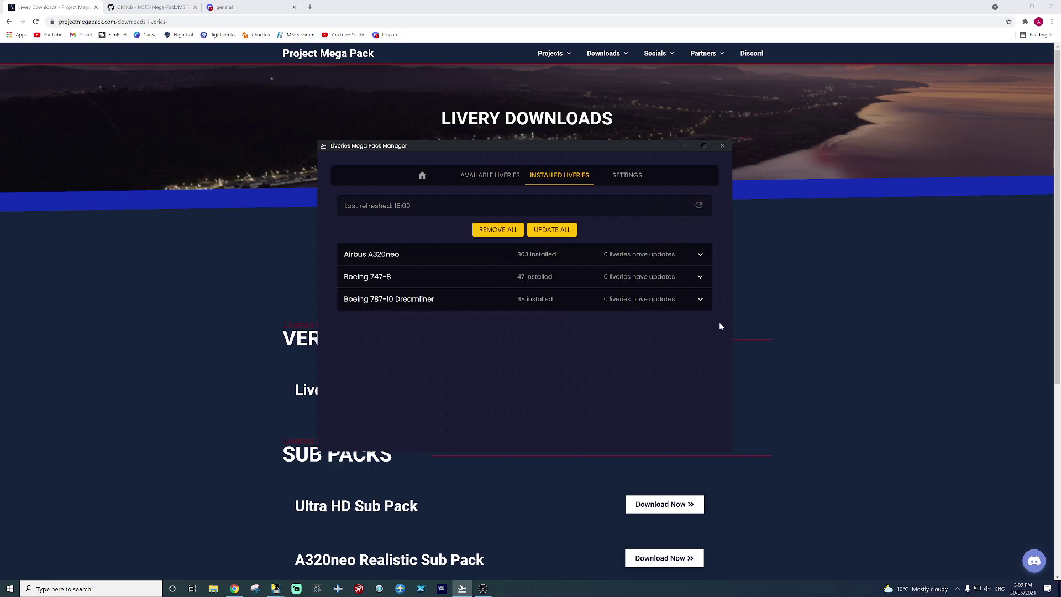
click(213, 589)
Browse the 470 Community livery folders, glance at Downloads, then return to Community.
click(33, 155)
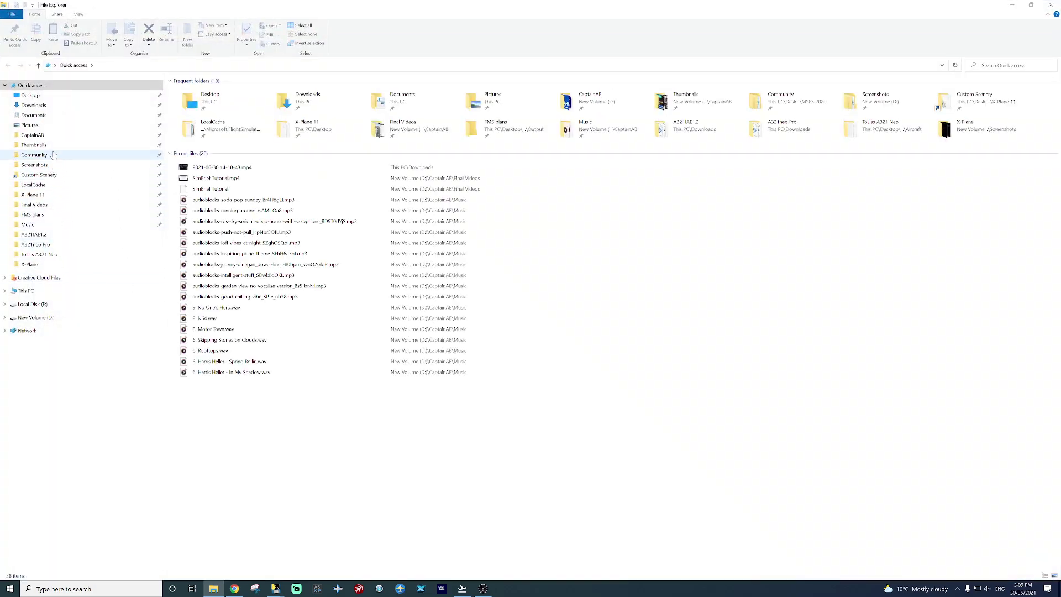
scroll(423, 226, down, 5)
scroll(430, 234, down, 10)
scroll(430, 235, down, 15)
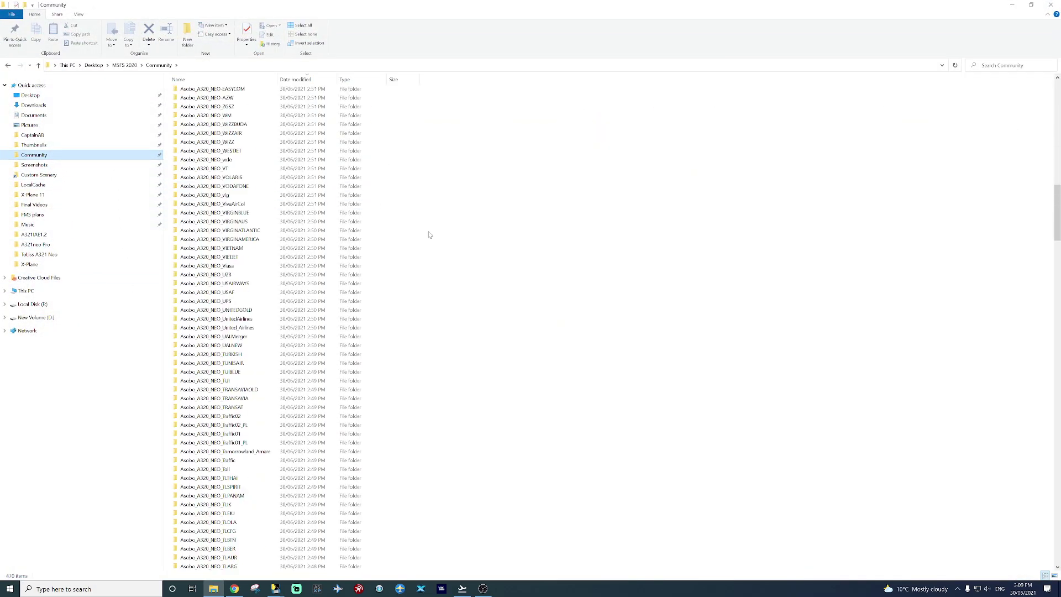
click(245, 303)
scroll(245, 305, down, 5)
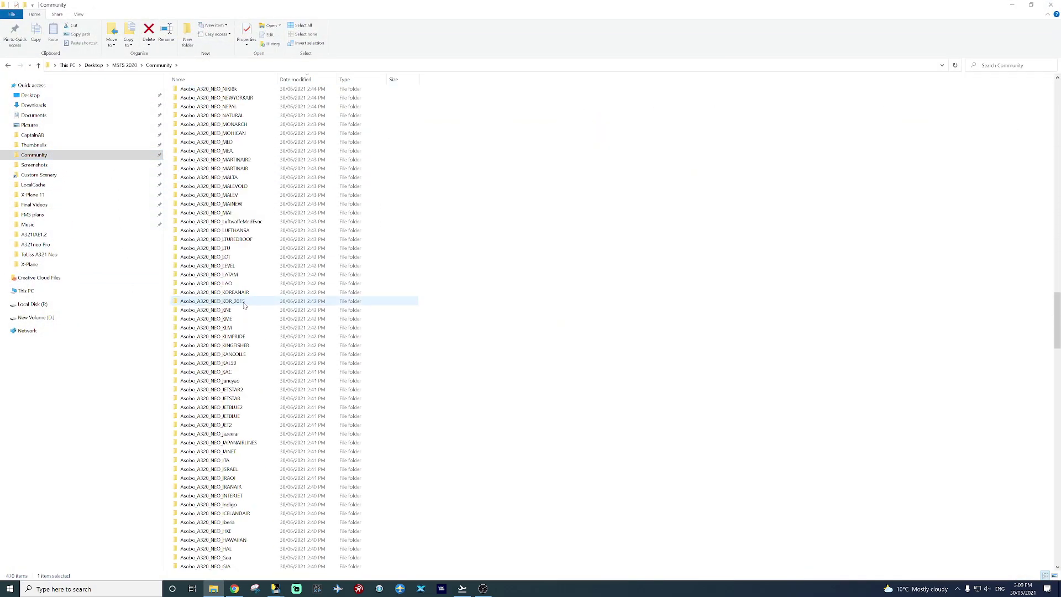
scroll(249, 303, down, 5)
scroll(265, 332, down, 5)
scroll(292, 255, down, 5)
scroll(293, 256, down, 10)
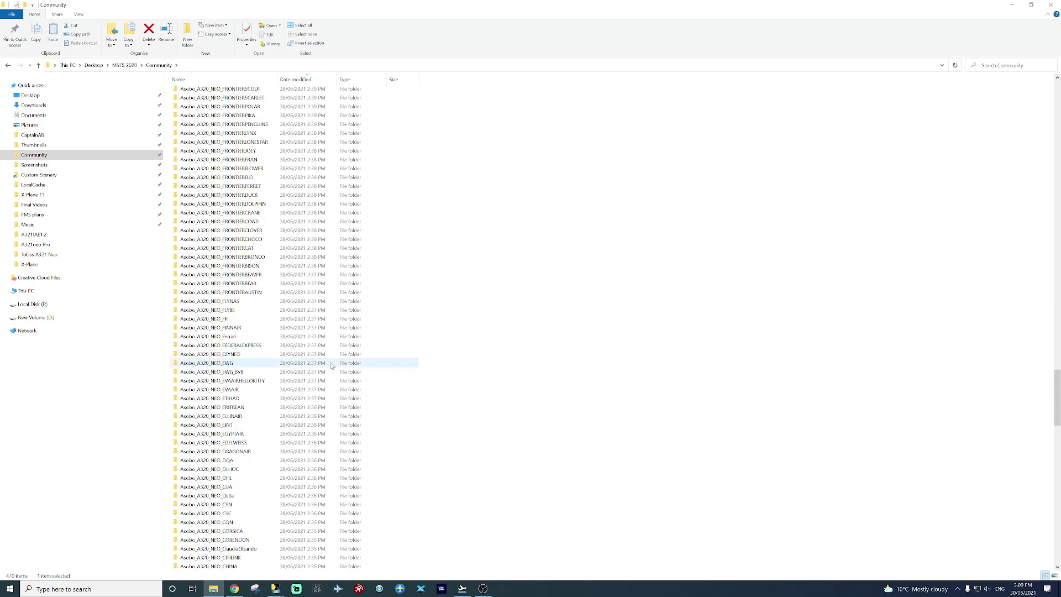
scroll(302, 282, down, 10)
scroll(319, 332, down, 10)
scroll(331, 365, down, 10)
scroll(331, 365, up, 5)
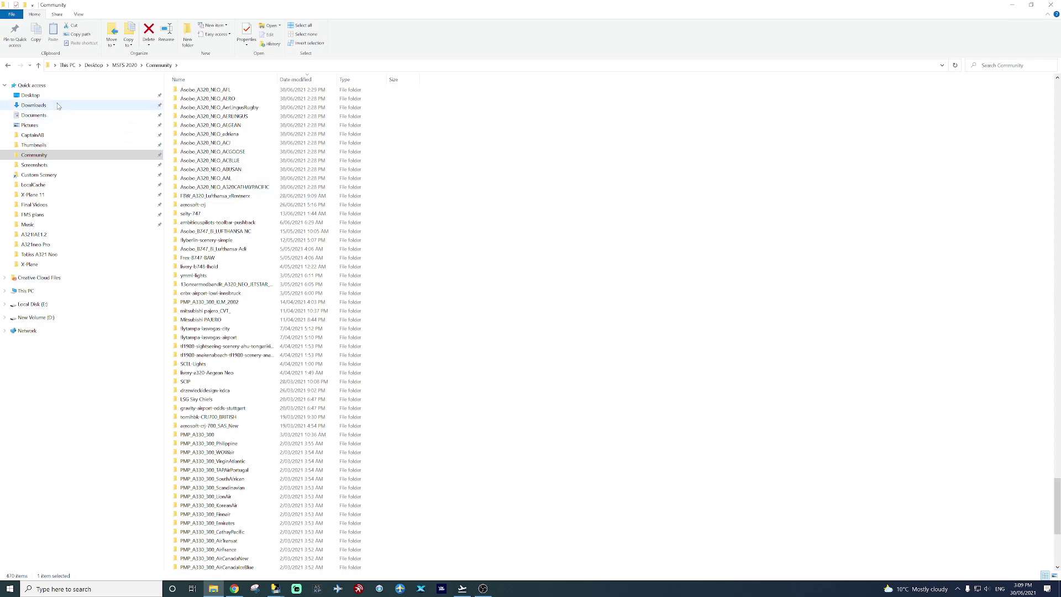
click(35, 105)
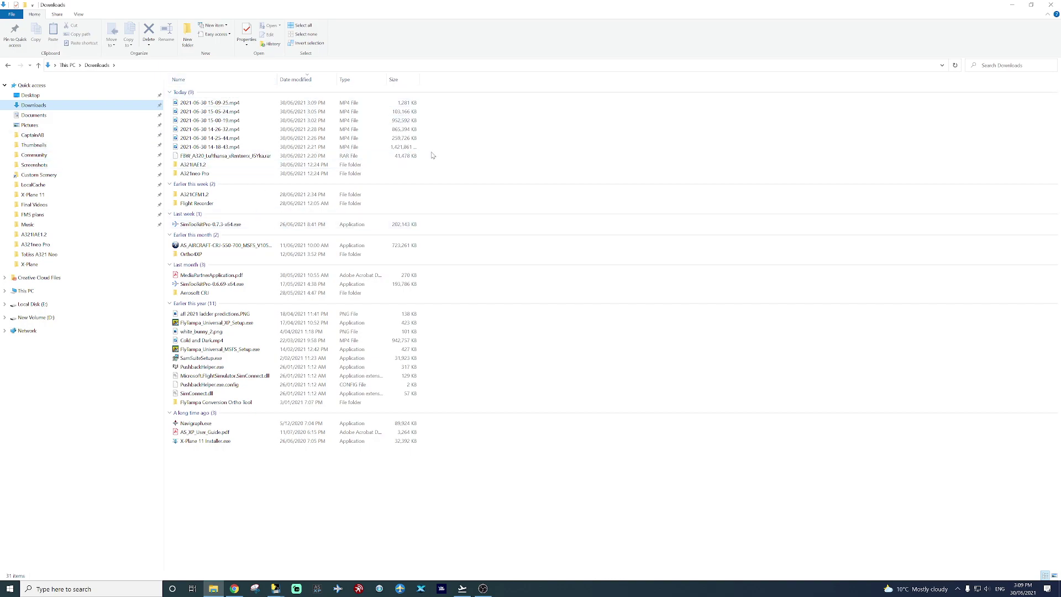
click(34, 155)
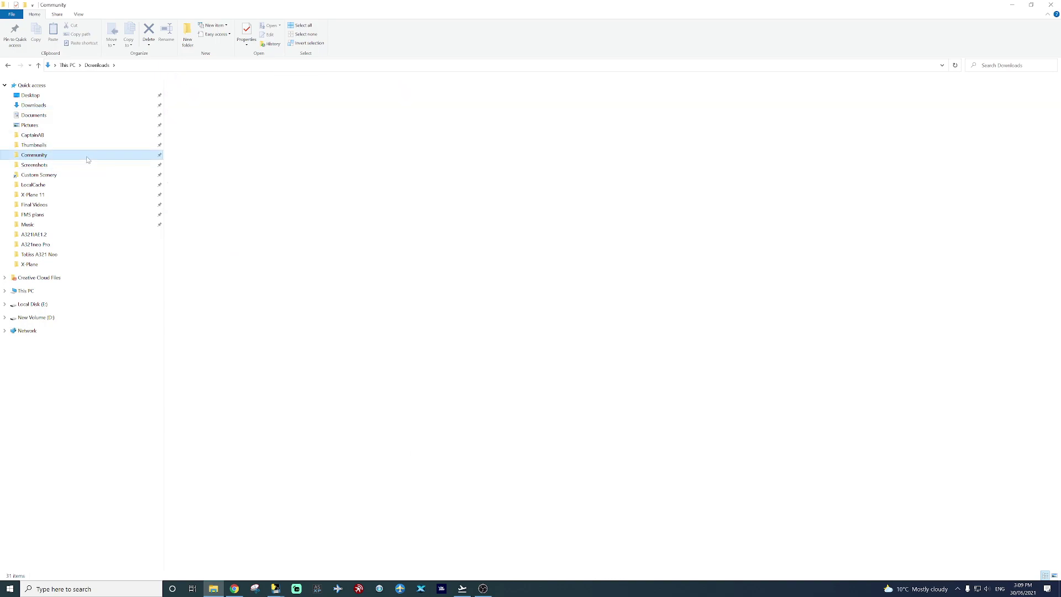
scroll(517, 186, down, 8)
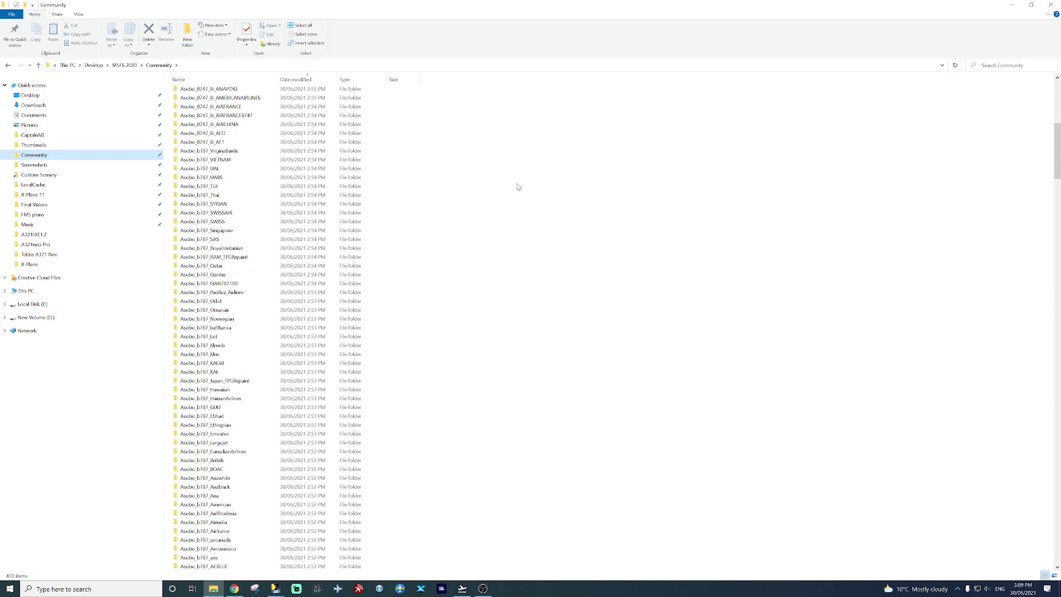
scroll(517, 187, down, 7)
scroll(518, 186, down, 7)
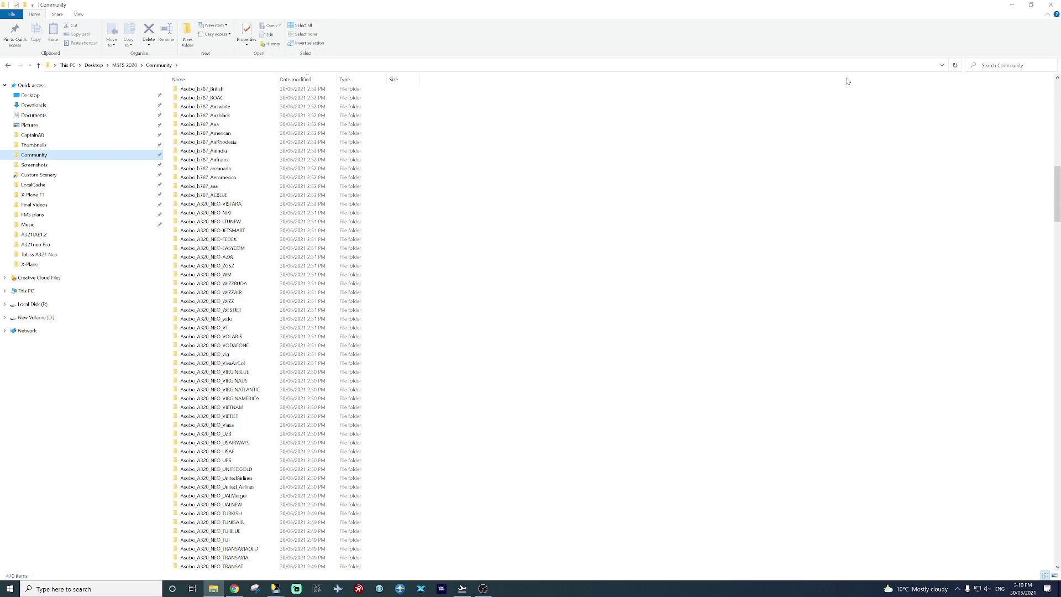
Close File Explorer and launch FlyByWire Installer from the Windows search Recent list.
click(1048, 5)
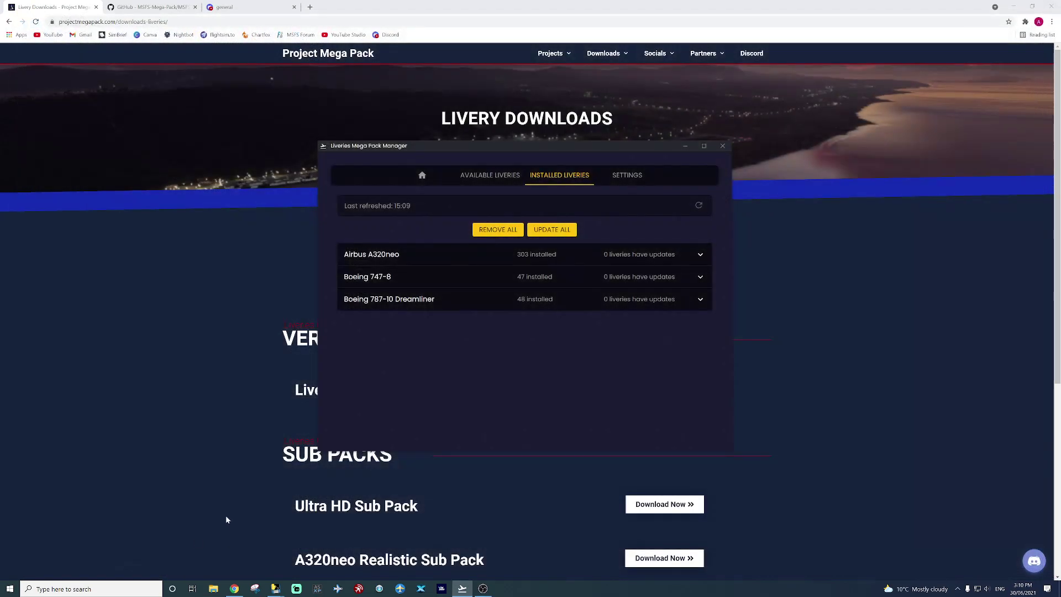
click(100, 589)
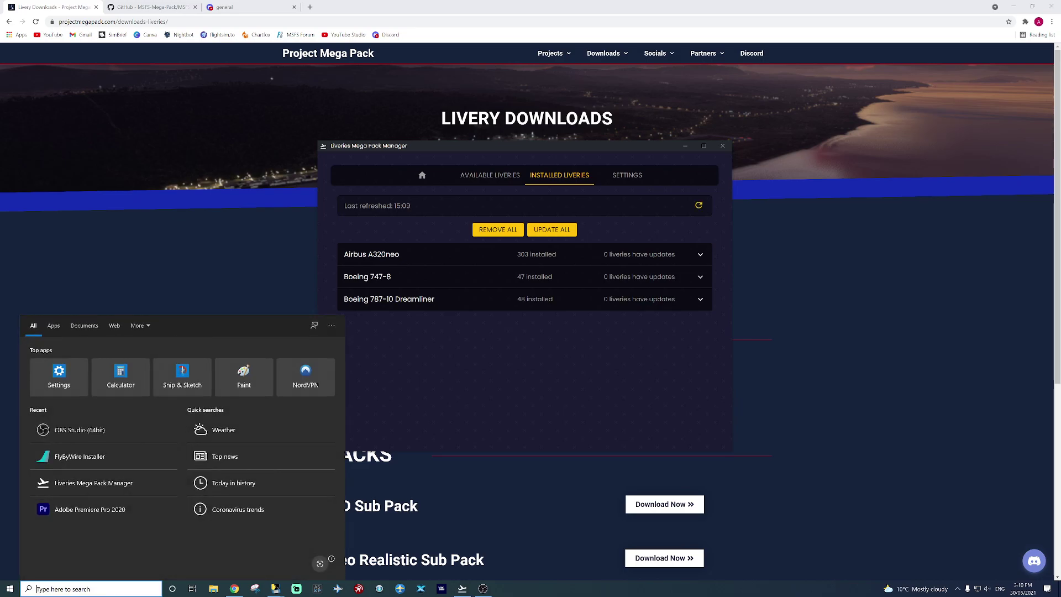
click(98, 457)
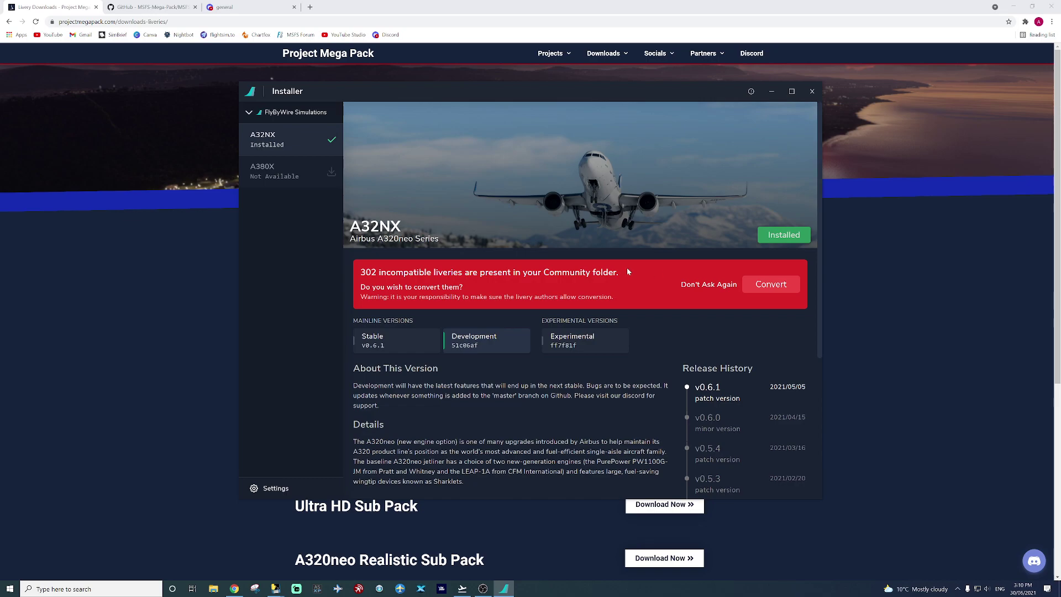
Convert all 302 incompatible liveries for the A32NX using Select All.
click(771, 285)
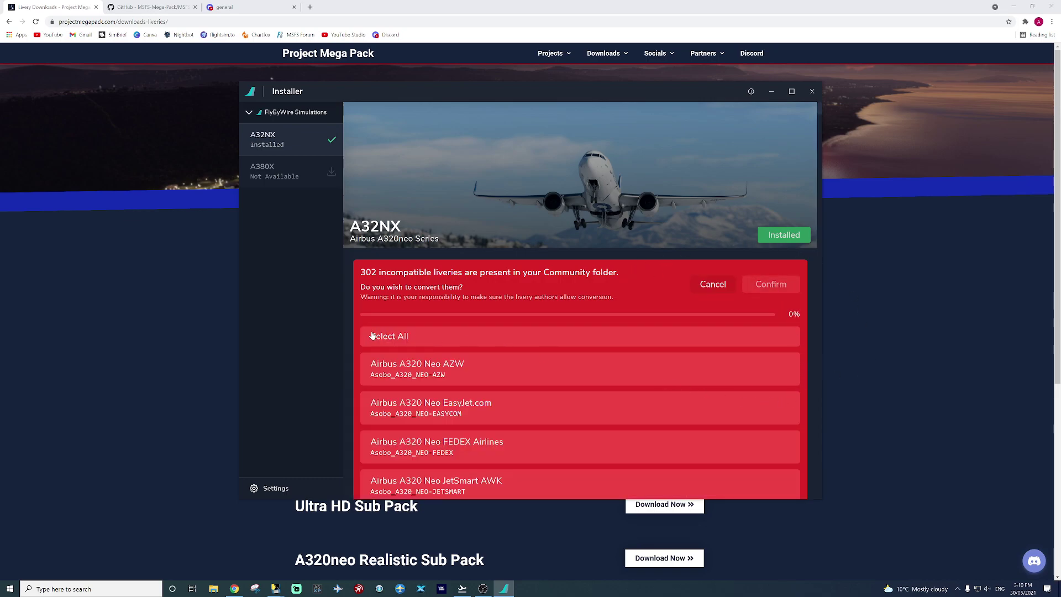
click(390, 337)
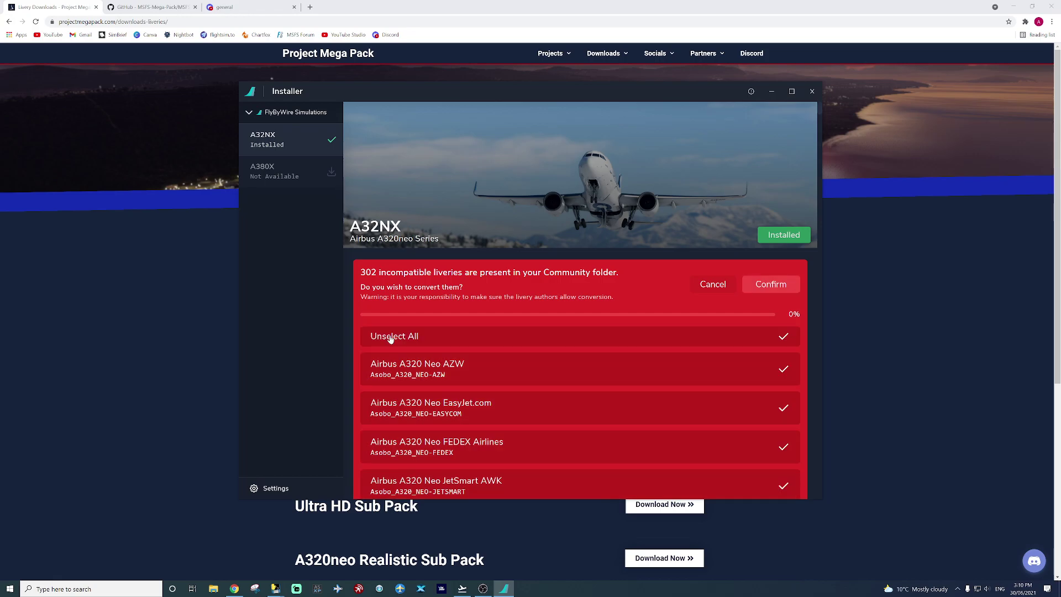
scroll(489, 339, down, 1)
scroll(490, 334, down, 2)
scroll(489, 334, up, 3)
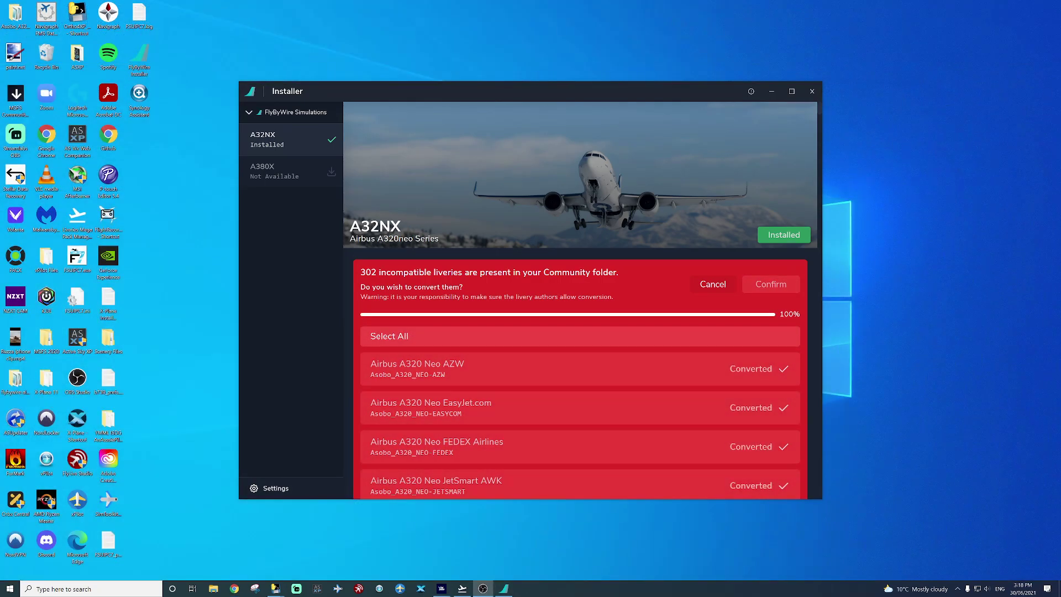
drag(644, 95, 624, 87)
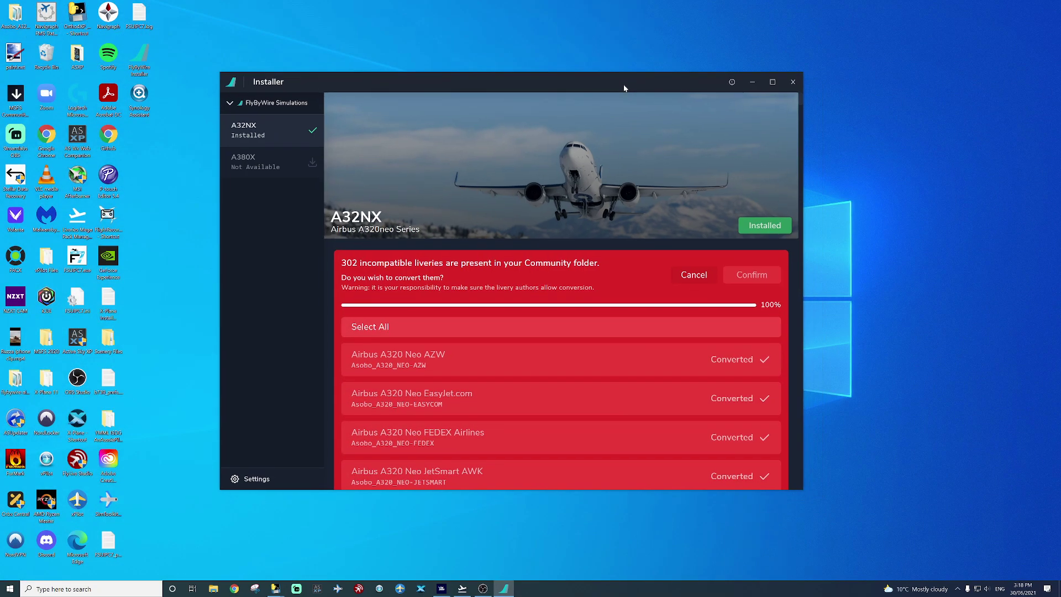
scroll(704, 327, down, 3)
scroll(705, 327, up, 3)
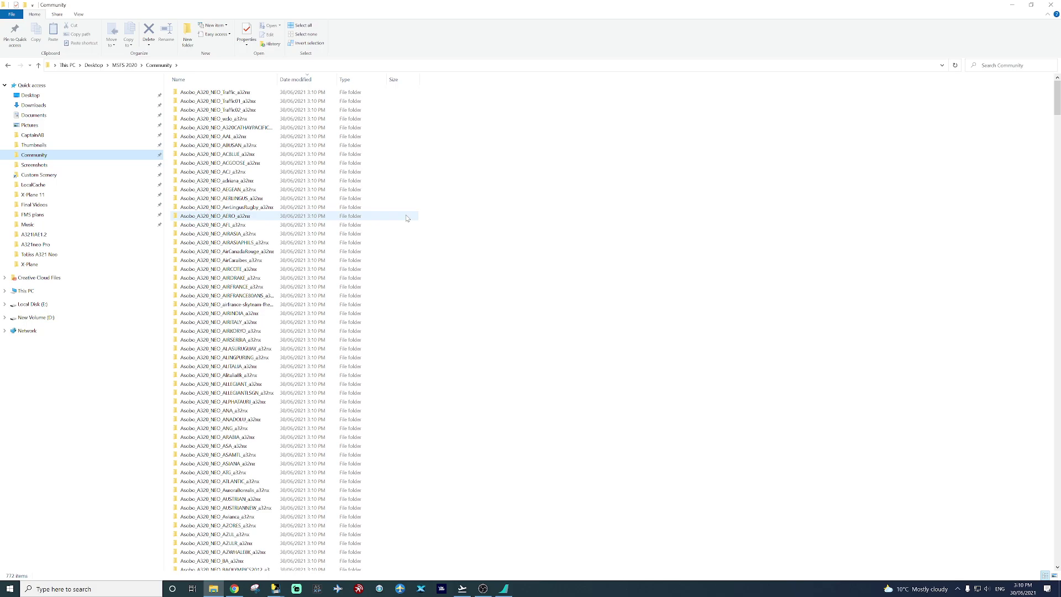
scroll(573, 242, down, 8)
scroll(573, 242, down, 6)
scroll(573, 242, down, 6)
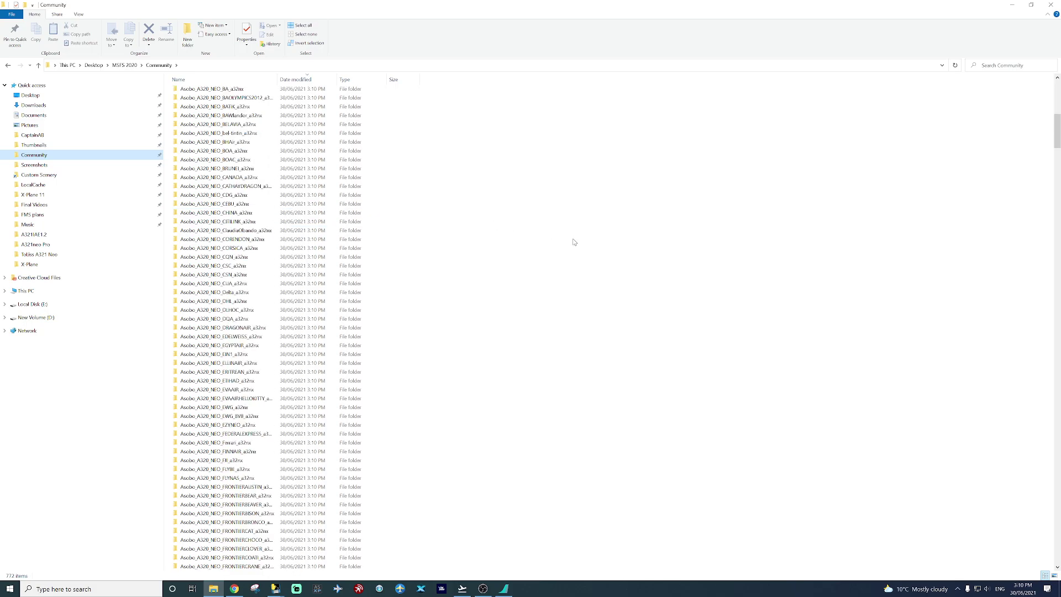
scroll(573, 242, down, 6)
scroll(573, 242, down, 6)
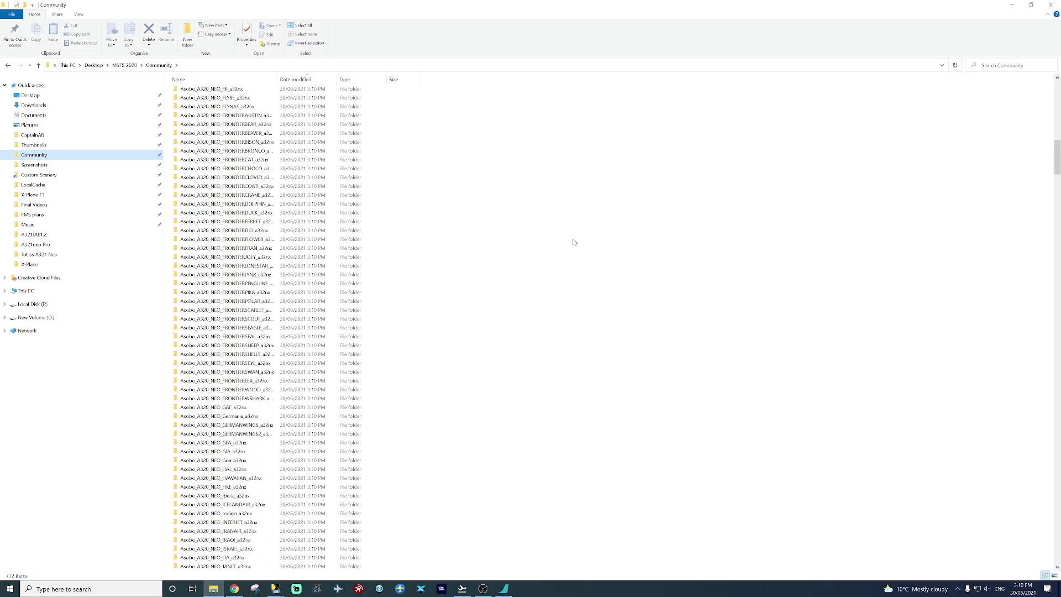
Select the converted FRONTIERSHEEP _a32nx livery folder in Community.
click(303, 347)
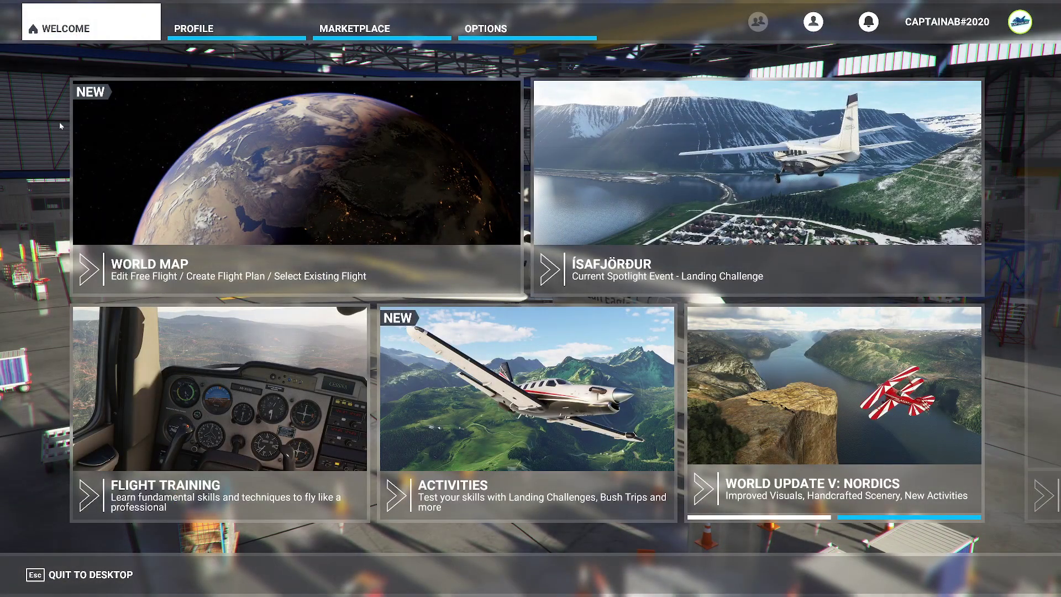
Pick the FlyByWire A320neo (LEAP) from the Airliners list in My Hangar.
click(214, 31)
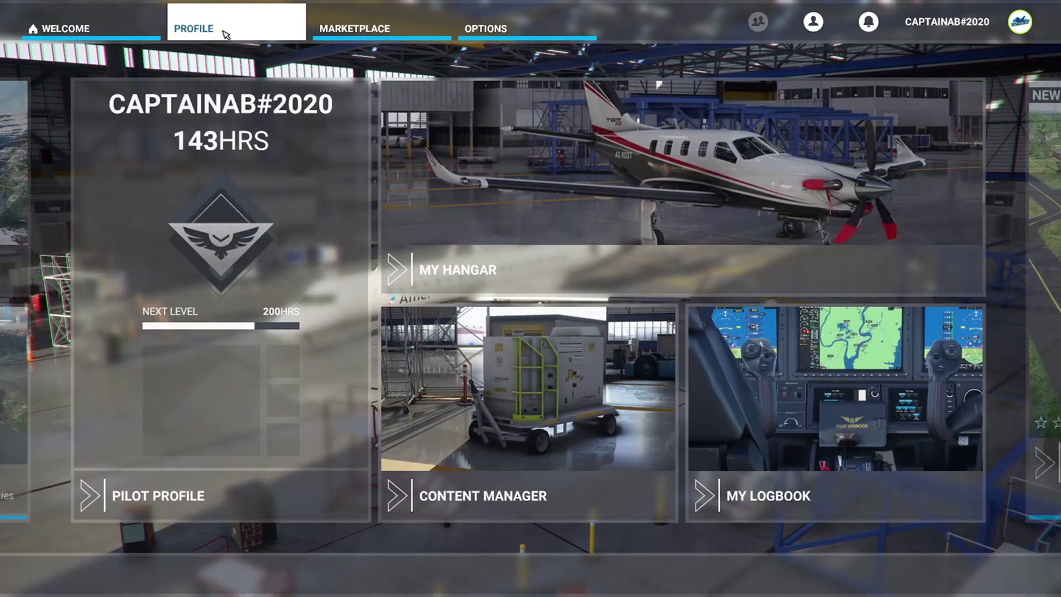
click(520, 180)
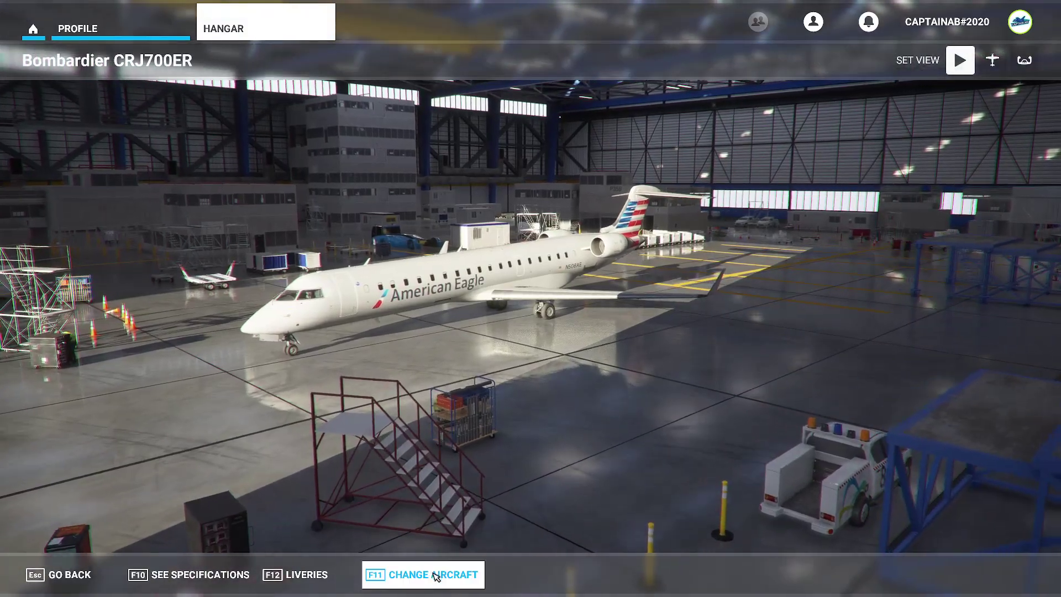
click(421, 574)
scroll(705, 315, down, 4)
scroll(834, 289, down, 1)
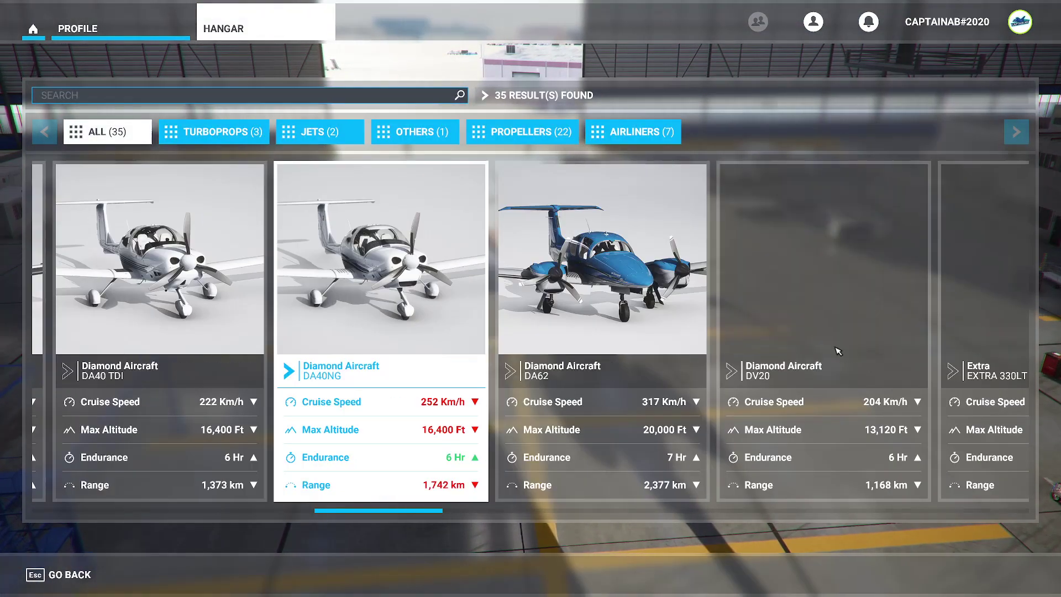
scroll(651, 163, down, 1)
click(634, 131)
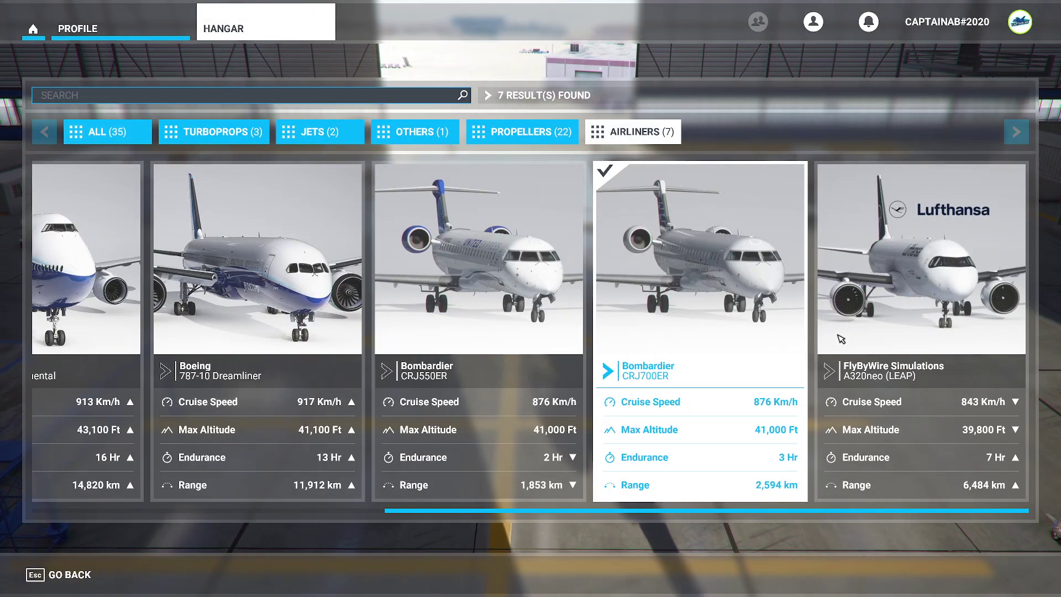
click(881, 305)
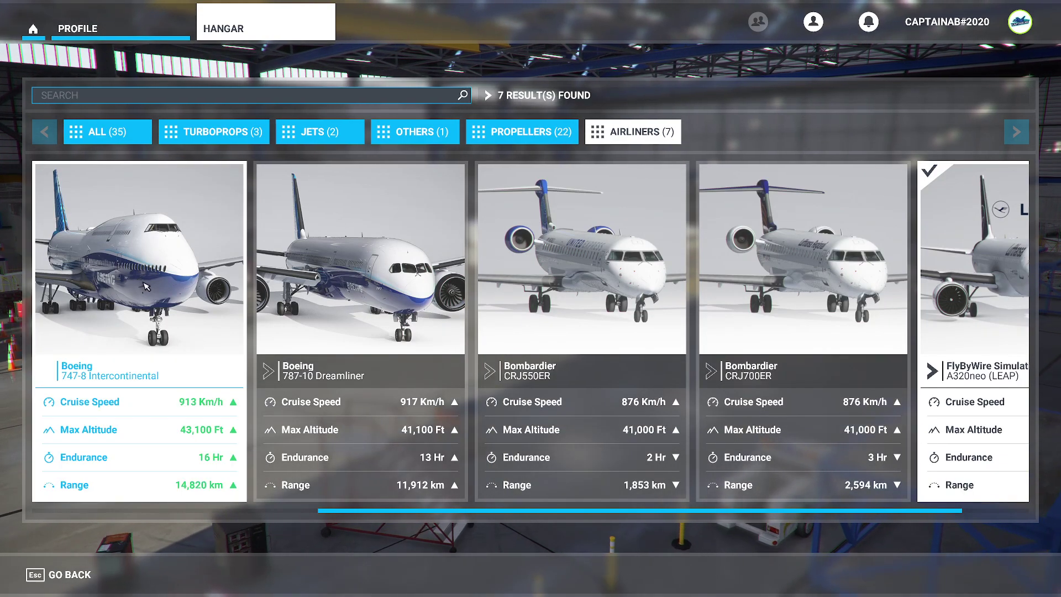
click(66, 574)
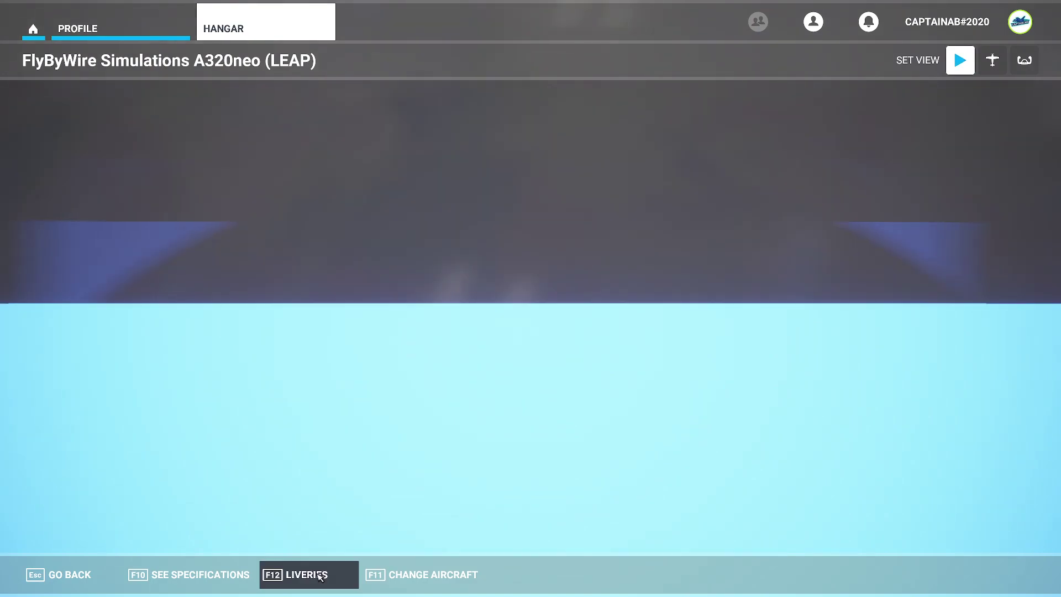
Apply the British Airways livery to the A320neo from the livery carousel.
click(320, 577)
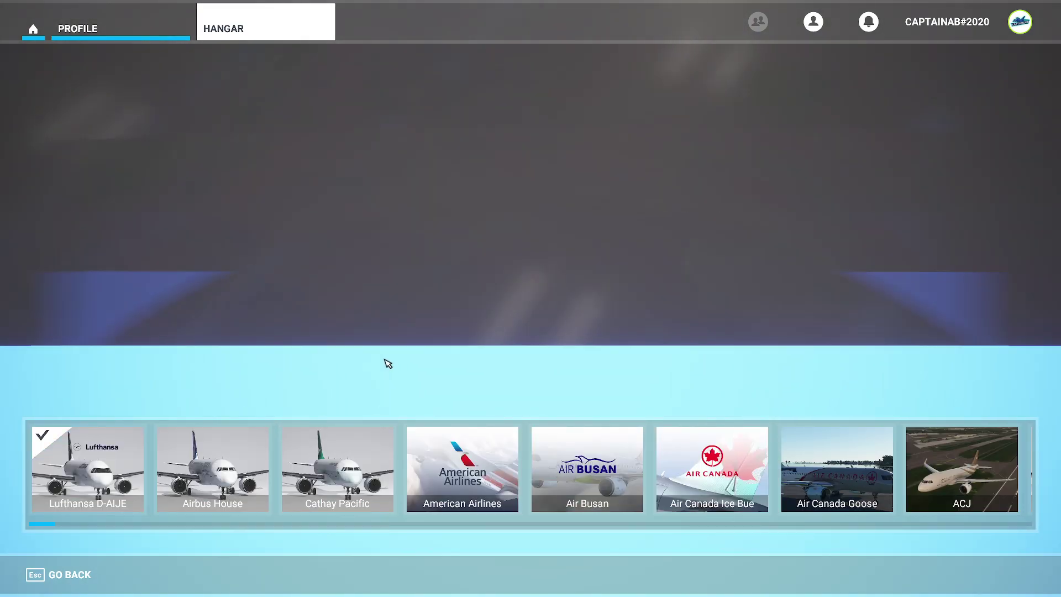
scroll(466, 483, down, 3)
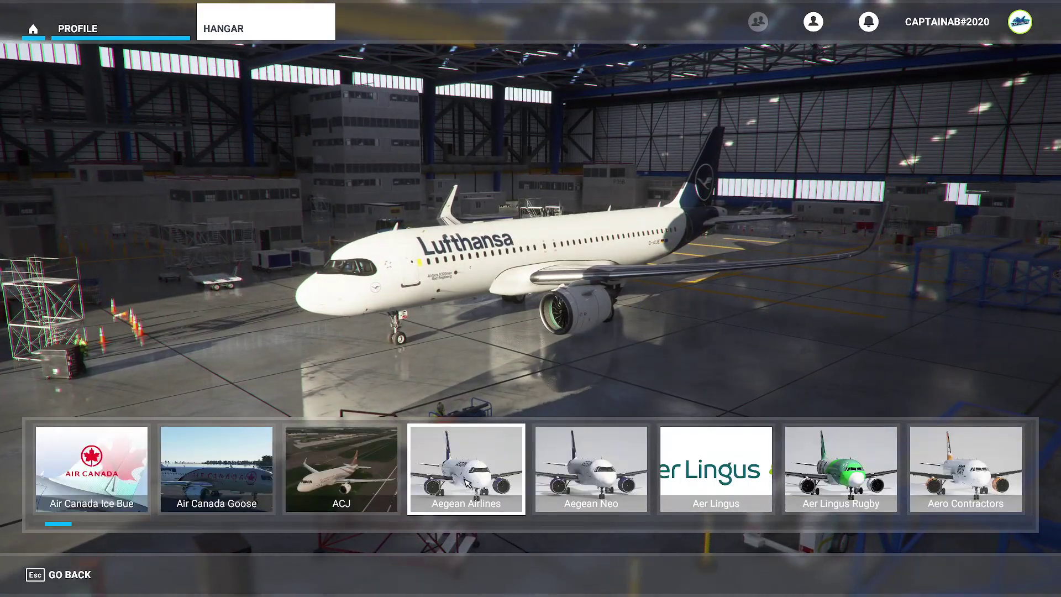
scroll(465, 483, down, 3)
scroll(466, 483, down, 3)
scroll(466, 483, down, 3)
scroll(466, 483, down, 3)
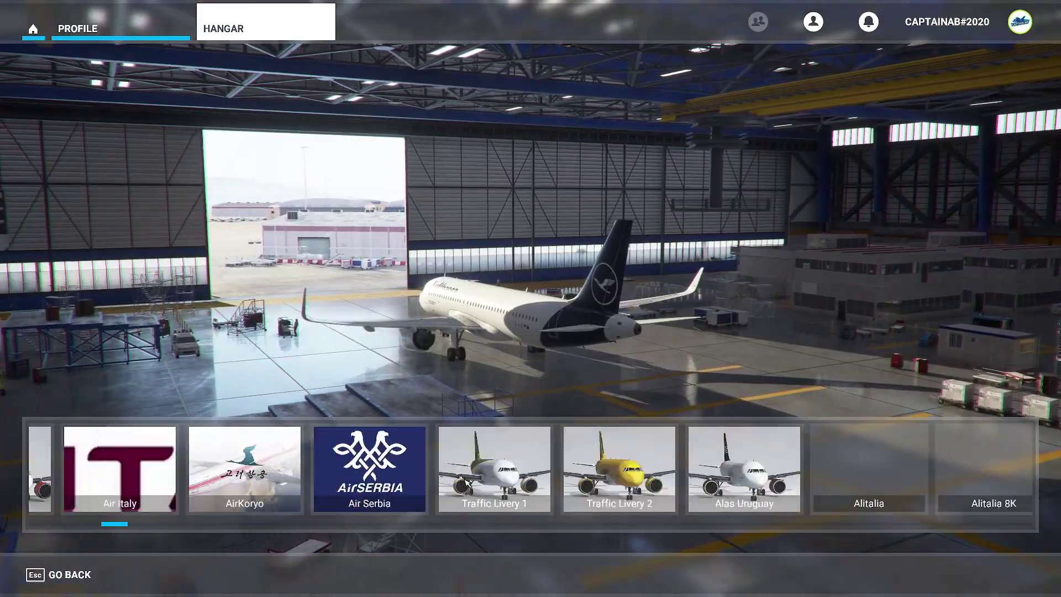
scroll(466, 484, down, 3)
scroll(465, 483, down, 3)
scroll(466, 482, down, 3)
scroll(466, 484, down, 3)
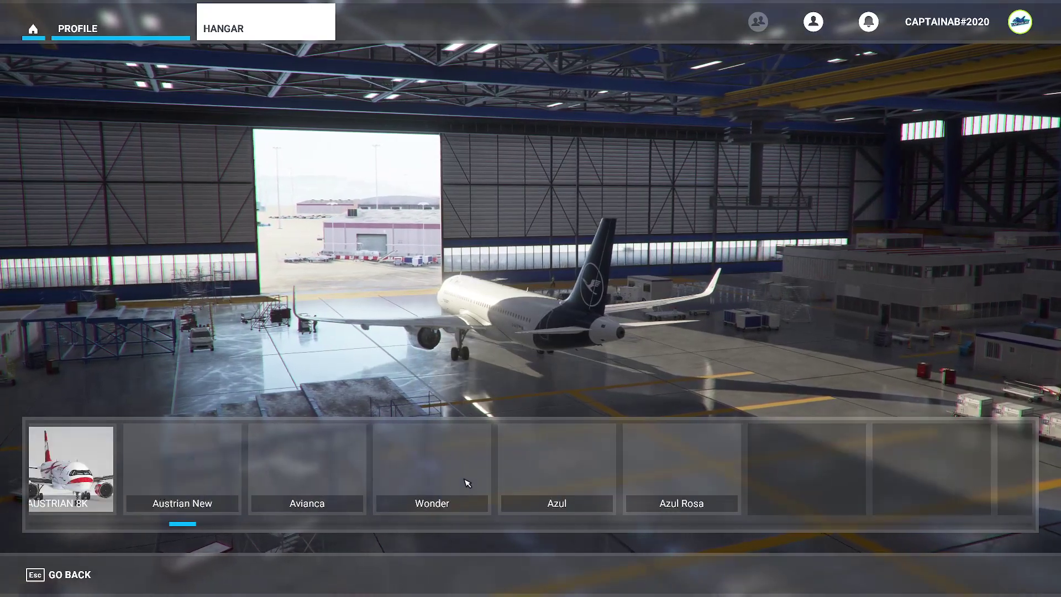
scroll(465, 480, down, 2)
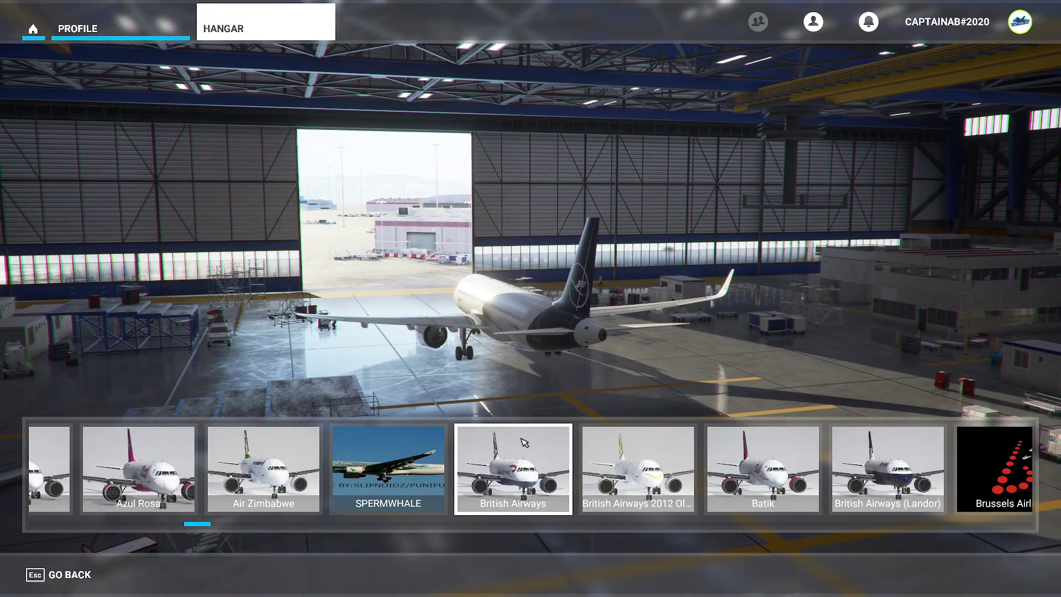
click(522, 443)
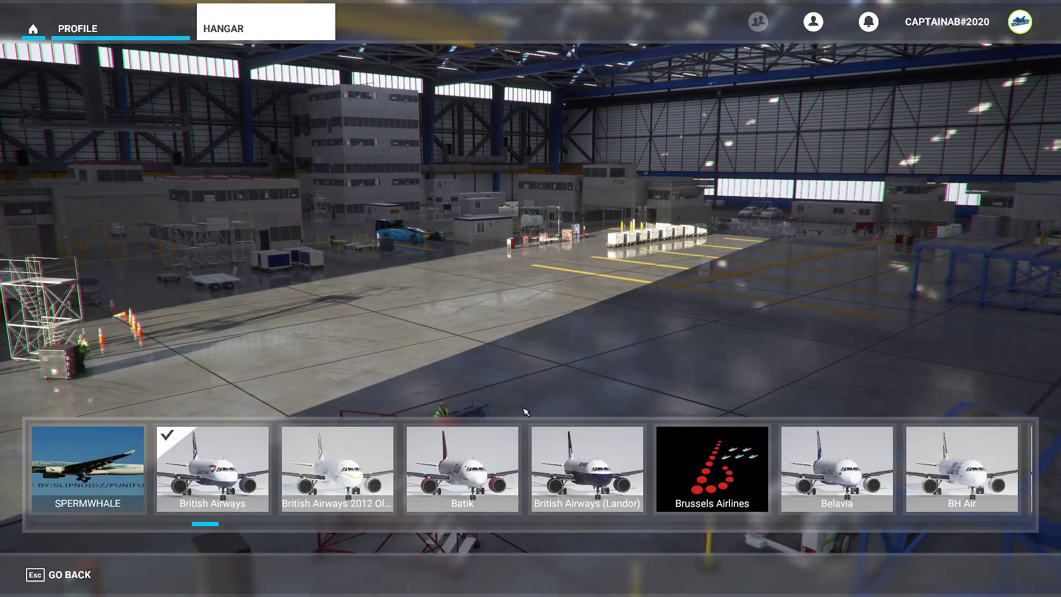